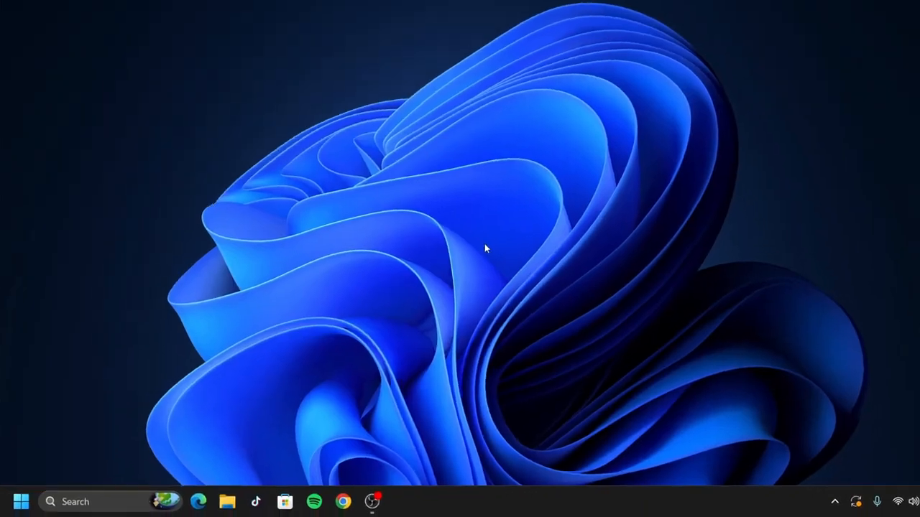
# - Open the Control Panel's Network and Sharing Center and show the computer's network adapters
pyautogui.press('super')
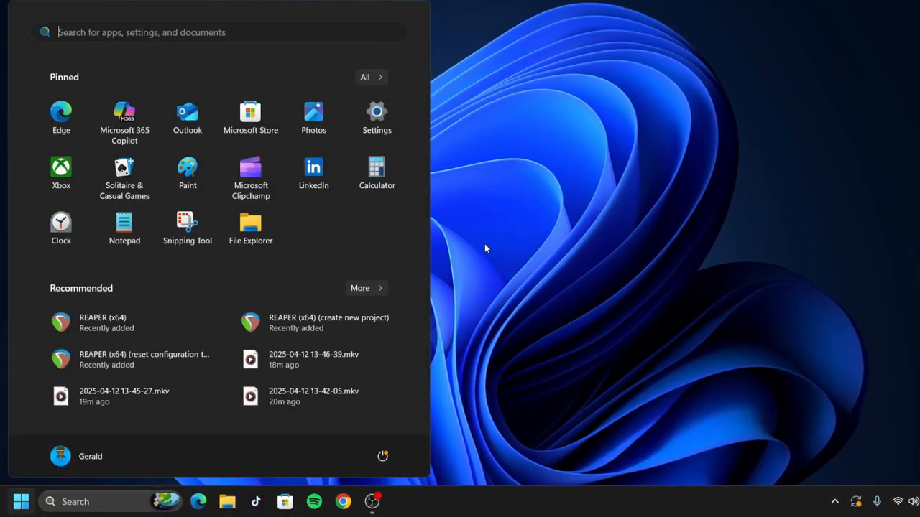
pyautogui.write('control panel')
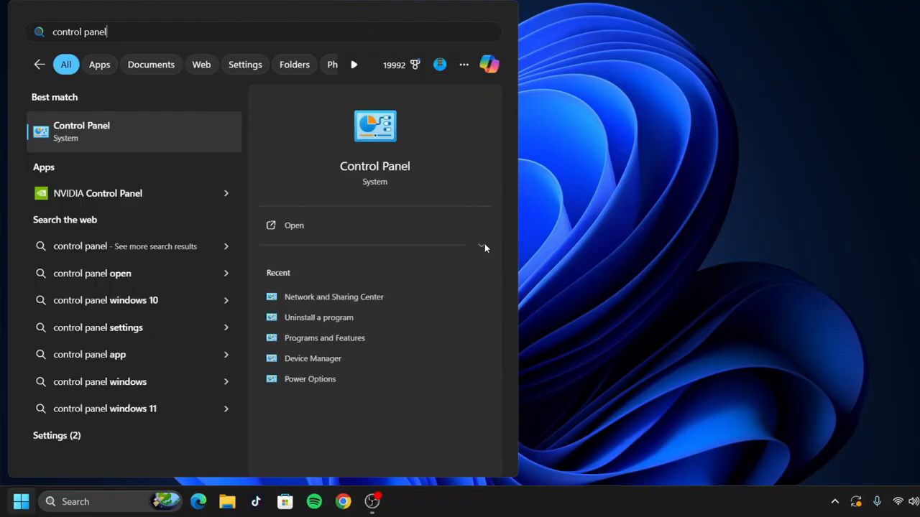
pyautogui.press('Return')
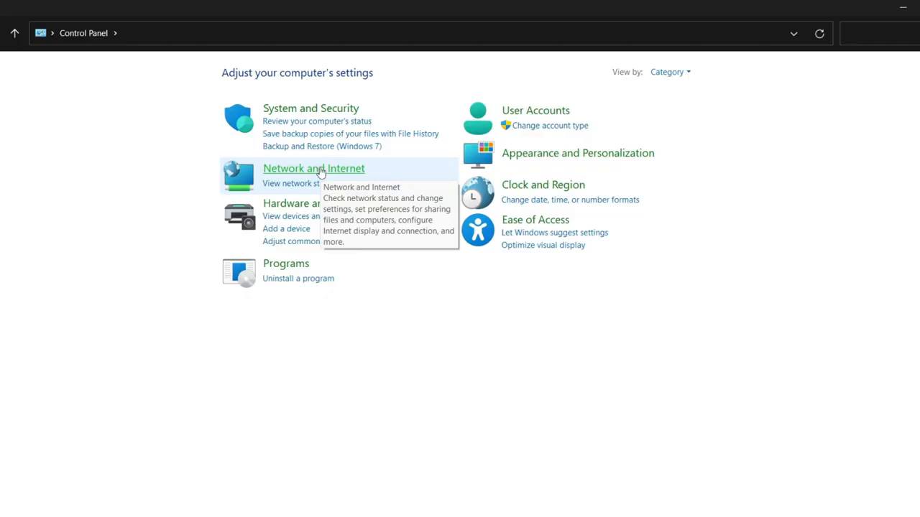
pyautogui.click(320, 171)
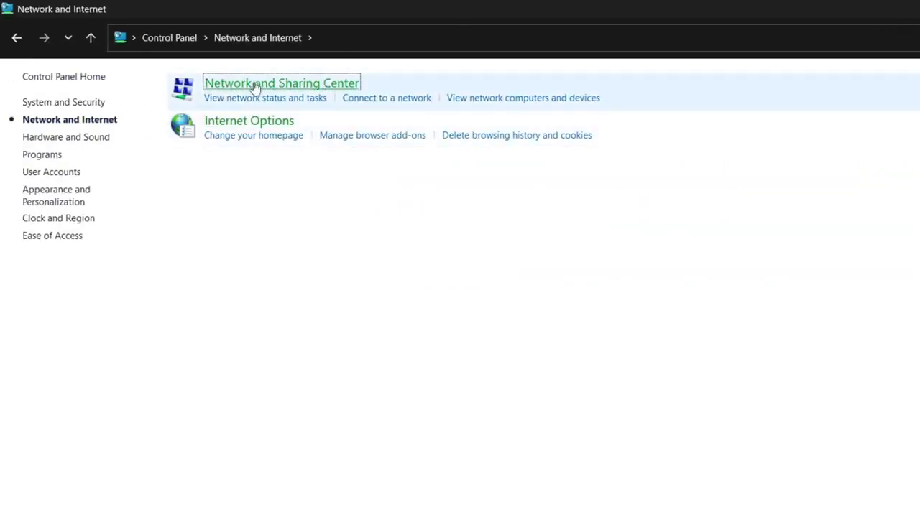
pyautogui.click(314, 85)
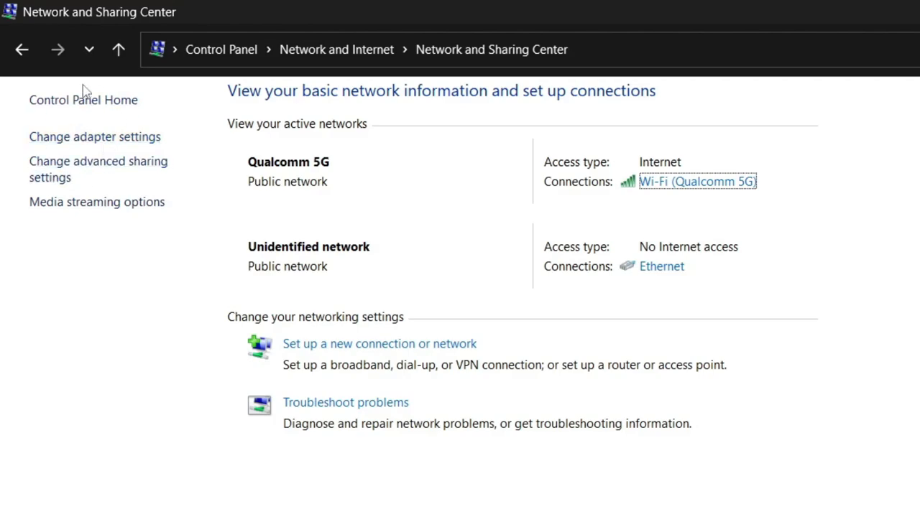
pyautogui.click(99, 142)
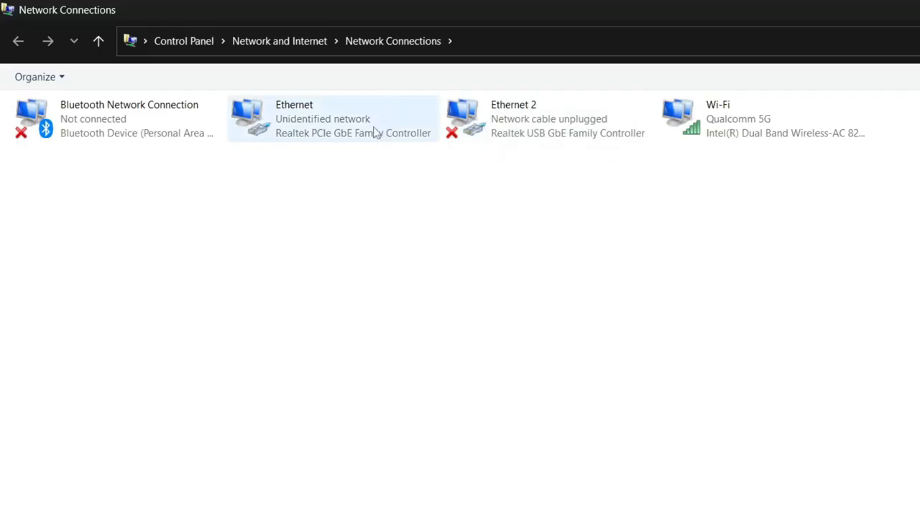
# - Ensure the Ethernet adapter's power management option "Allow the computer to turn off this device to save power" is off, and accept the settings
pyautogui.rightClick(353, 137)
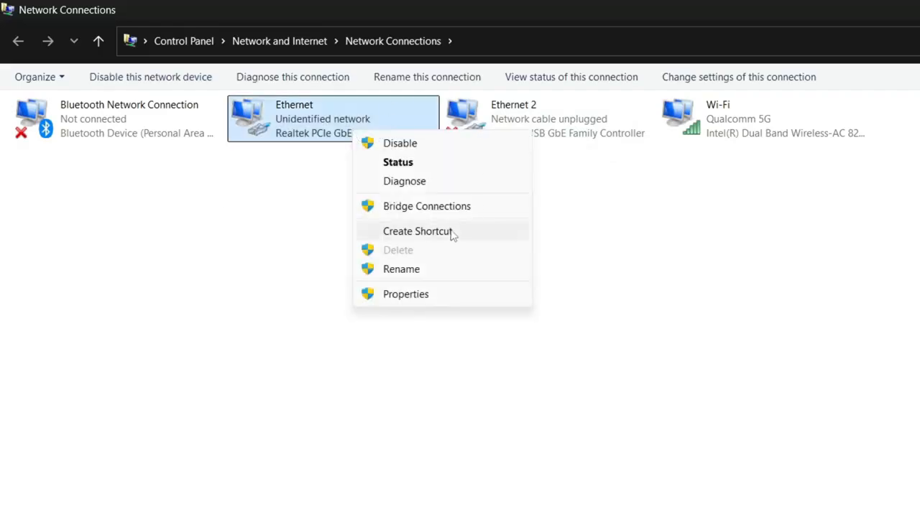
pyautogui.click(416, 296)
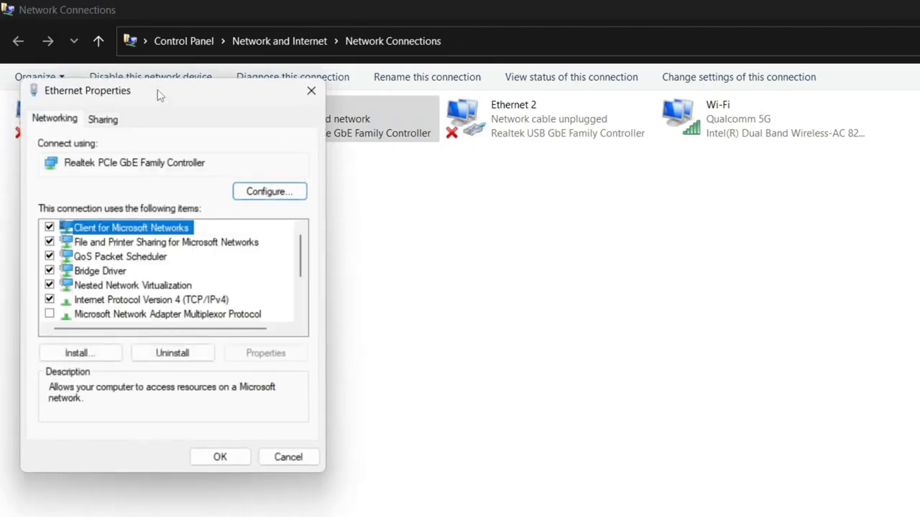
pyautogui.moveTo(160, 95); pyautogui.dragTo(555, 140)
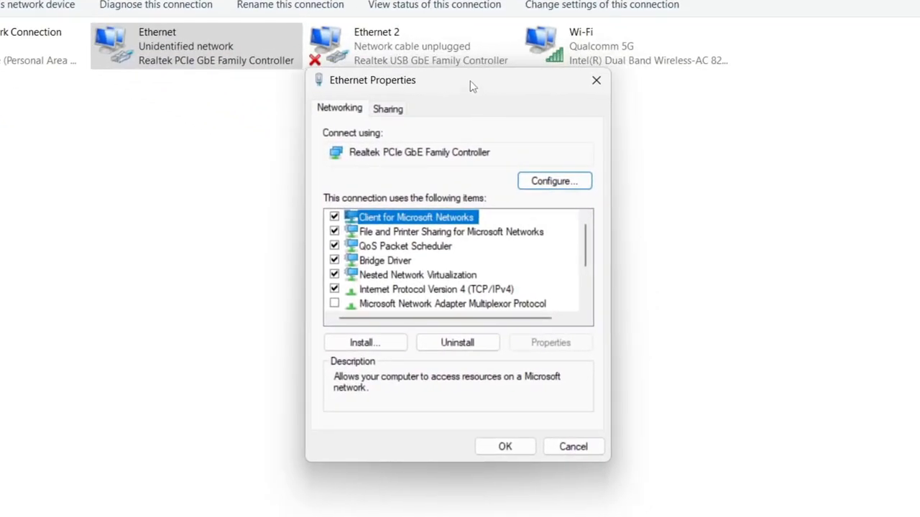
pyautogui.click(541, 181)
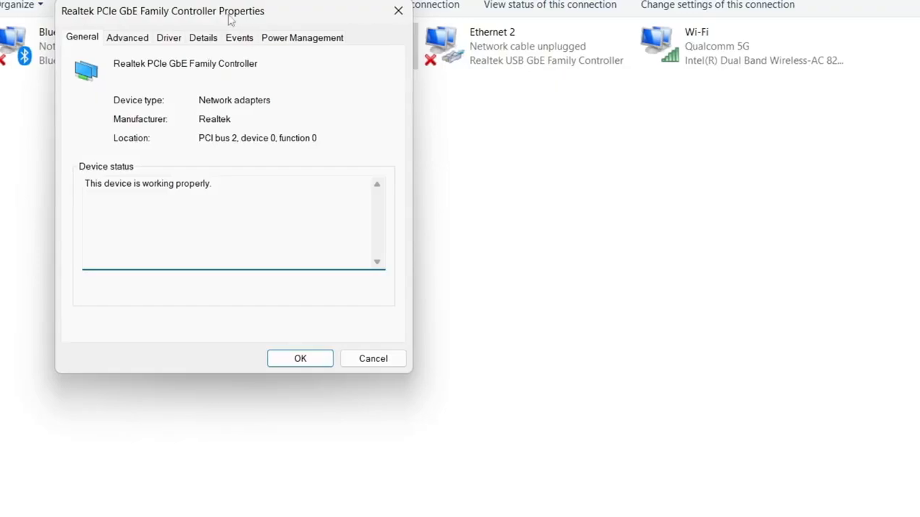
pyautogui.moveTo(229, 20); pyautogui.dragTo(507, 82)
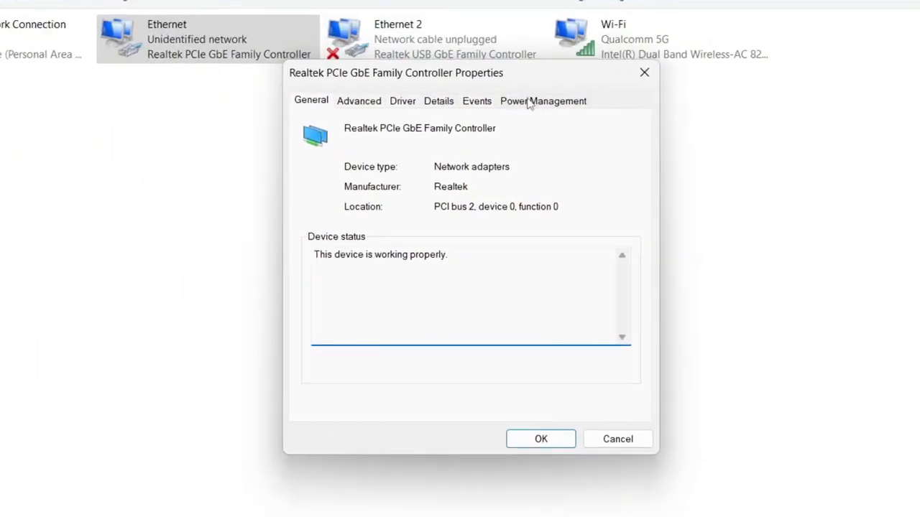
pyautogui.click(532, 99)
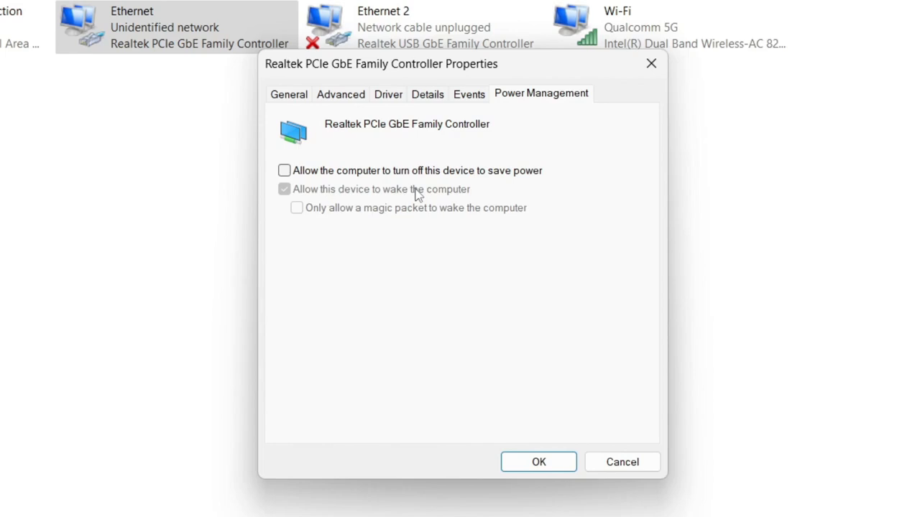
pyautogui.click(557, 466)
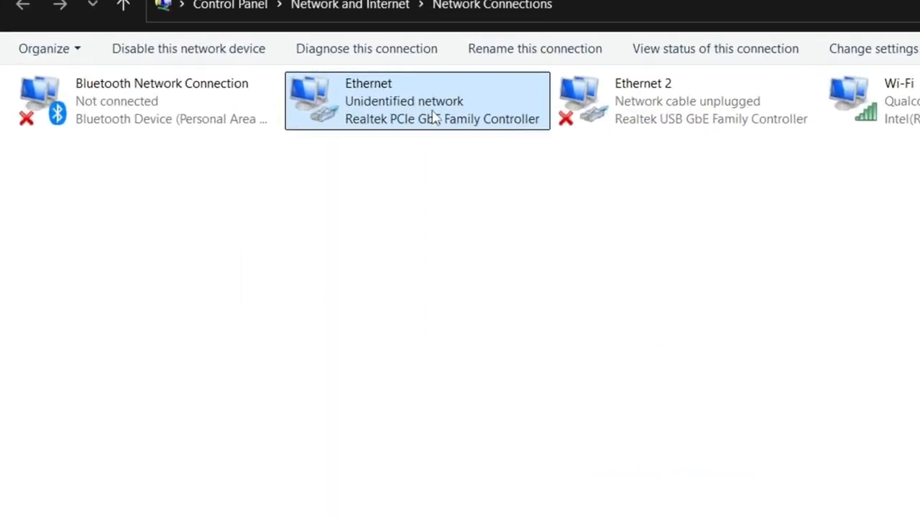
# - Reopen the Ethernet adapter's device configuration and look through its list of advanced properties
pyautogui.rightClick(366, 54)
pyautogui.click(507, 318)
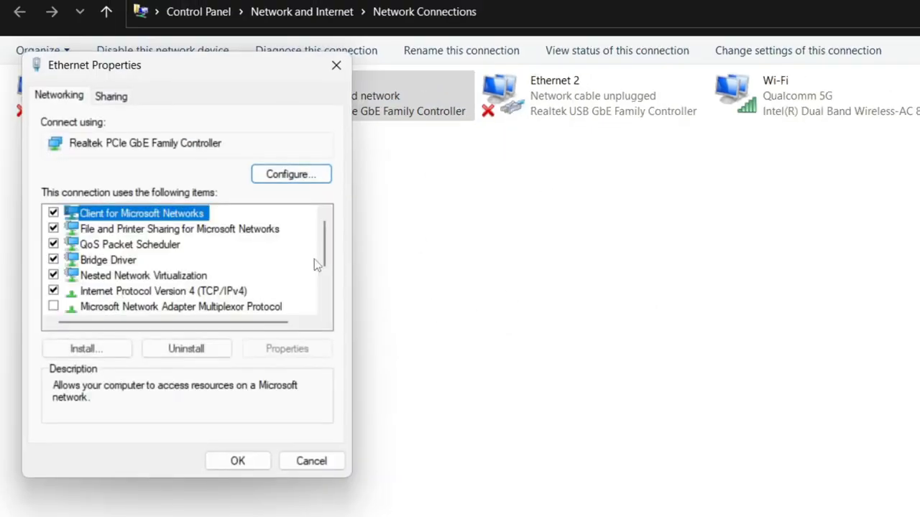
pyautogui.moveTo(190, 76); pyautogui.dragTo(473, 65)
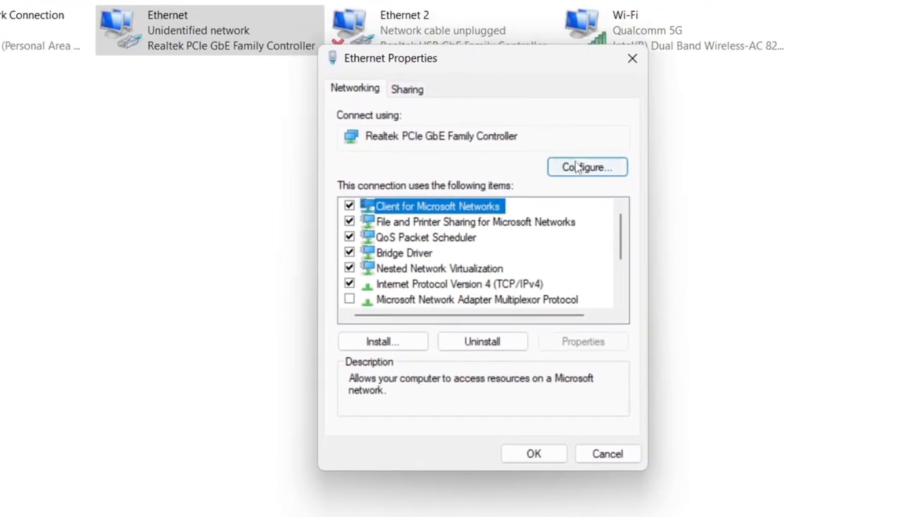
pyautogui.click(607, 167)
pyautogui.moveTo(244, 11); pyautogui.dragTo(484, 77)
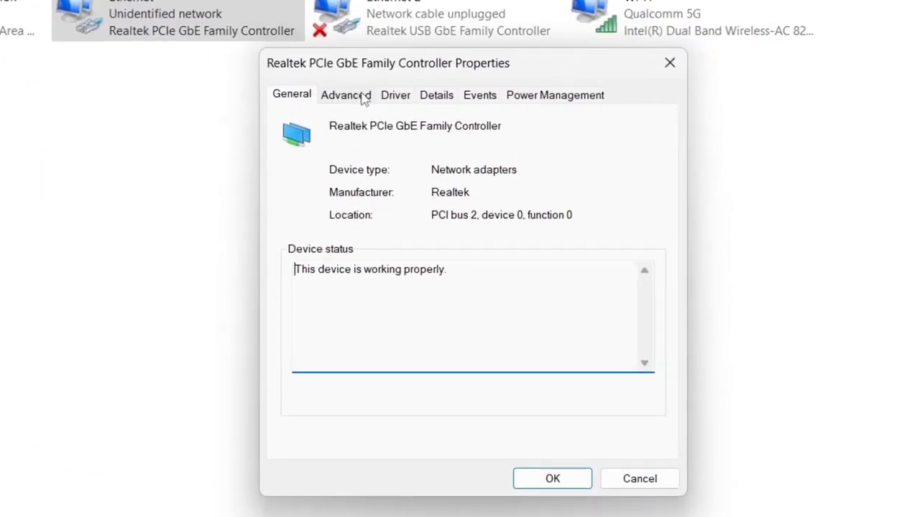
pyautogui.click(363, 99)
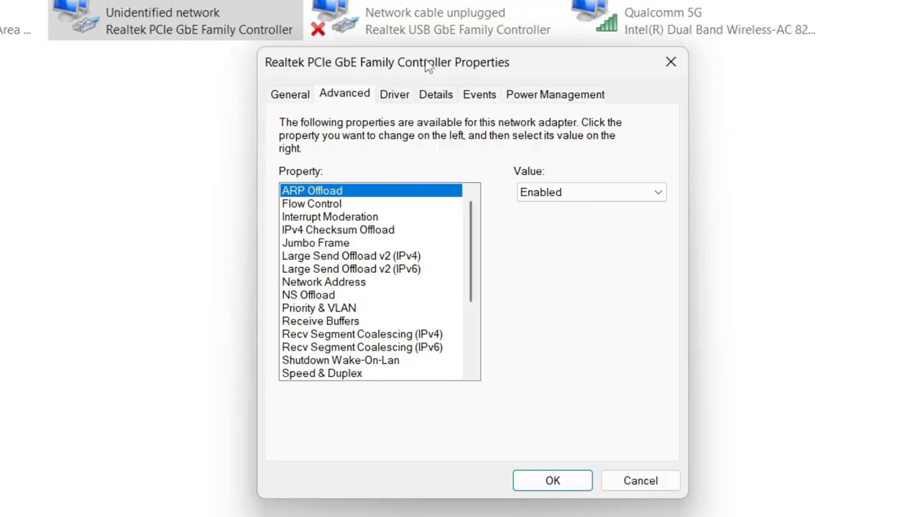
pyautogui.moveTo(424, 64); pyautogui.dragTo(449, 23)
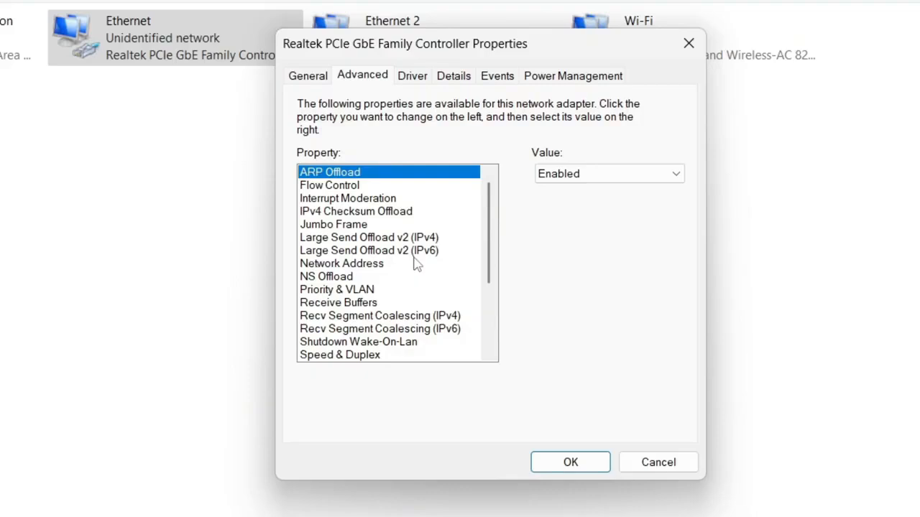
pyautogui.scroll(-3, 416, 264)
pyautogui.scroll(3, 415, 265)
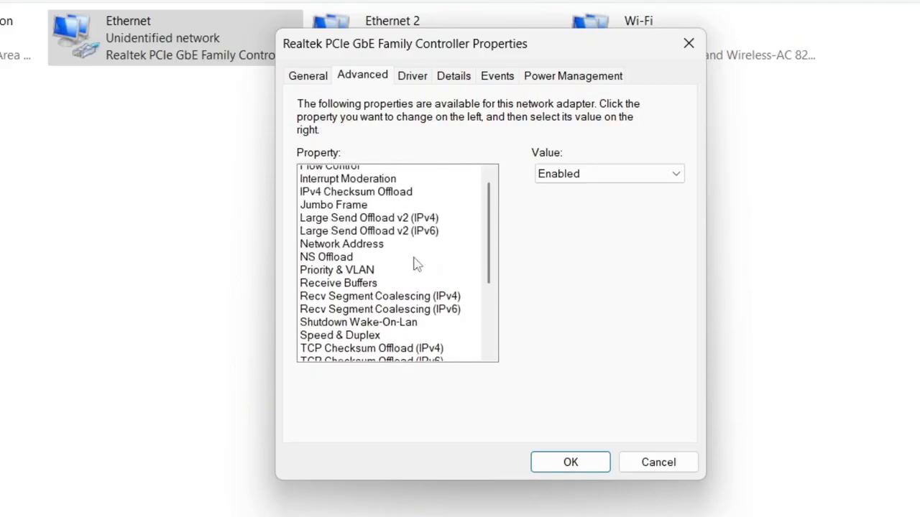
pyautogui.scroll(1, 416, 265)
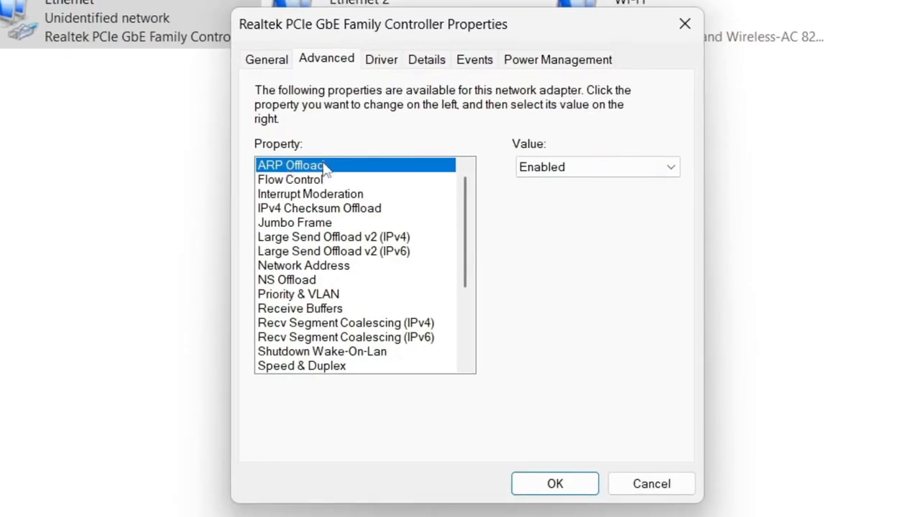
# - Set ARP Offload and Flow Control to Disabled in the adapter's advanced properties
pyautogui.click(589, 170)
pyautogui.click(573, 190)
pyautogui.click(292, 183)
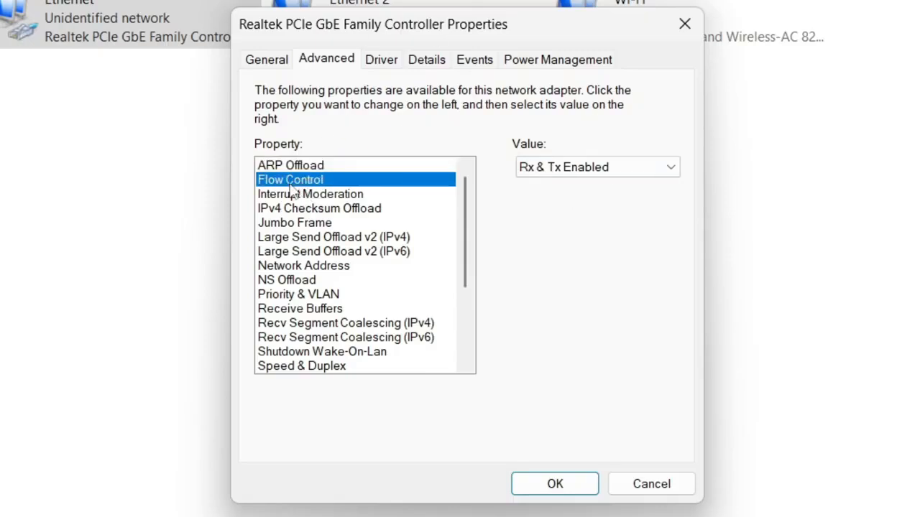
pyautogui.click(551, 172)
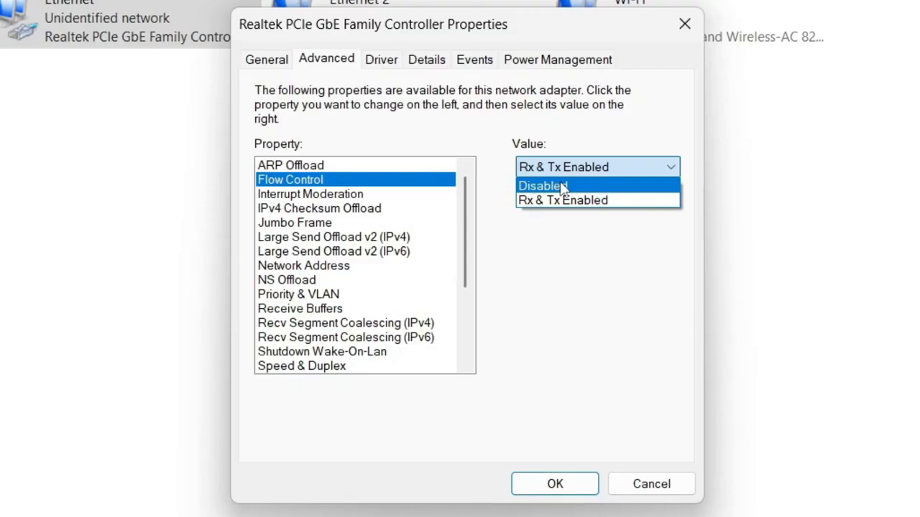
pyautogui.click(562, 186)
# - Set Interrupt Moderation and IPv4 Checksum Offload to Disabled for the Ethernet adapter
pyautogui.click(318, 197)
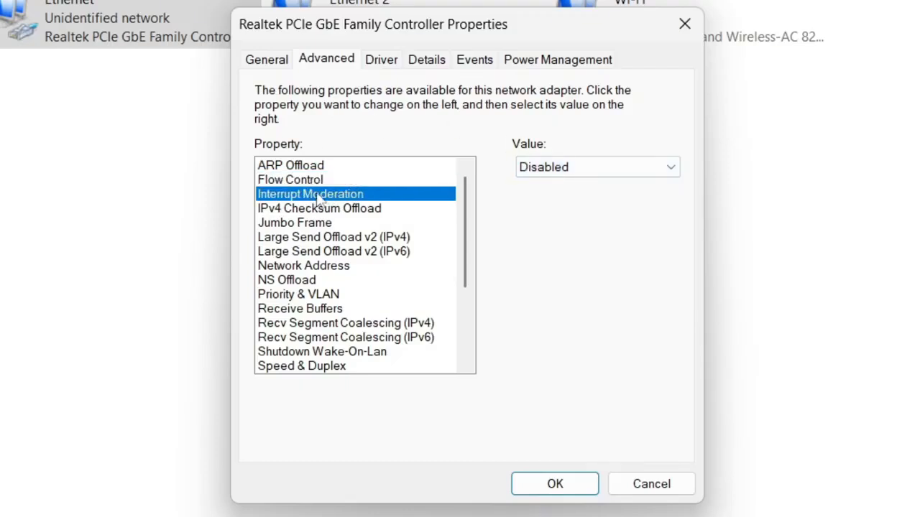
pyautogui.click(602, 171)
pyautogui.click(550, 201)
pyautogui.click(551, 173)
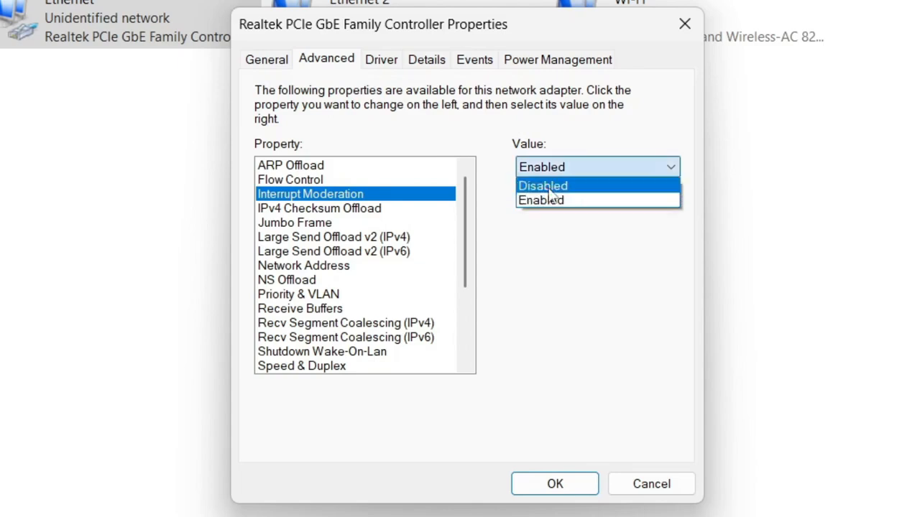
pyautogui.click(547, 187)
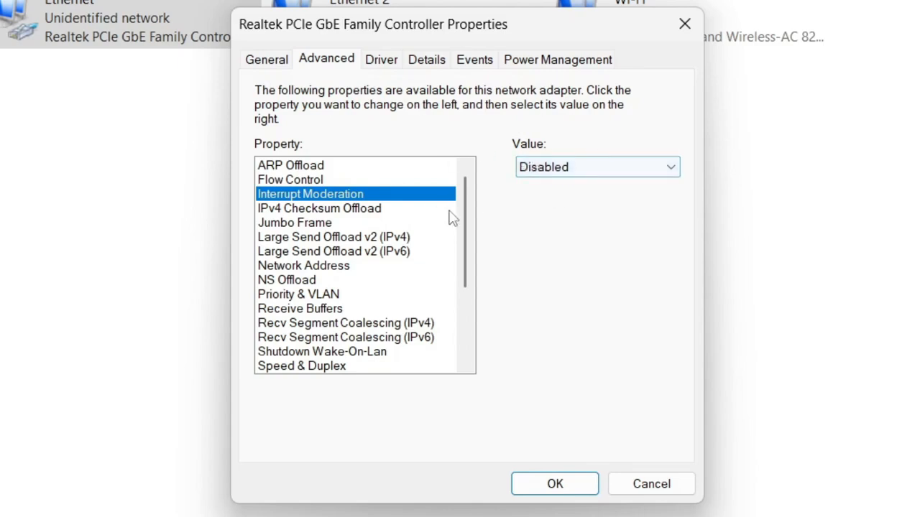
pyautogui.click(316, 209)
pyautogui.click(591, 169)
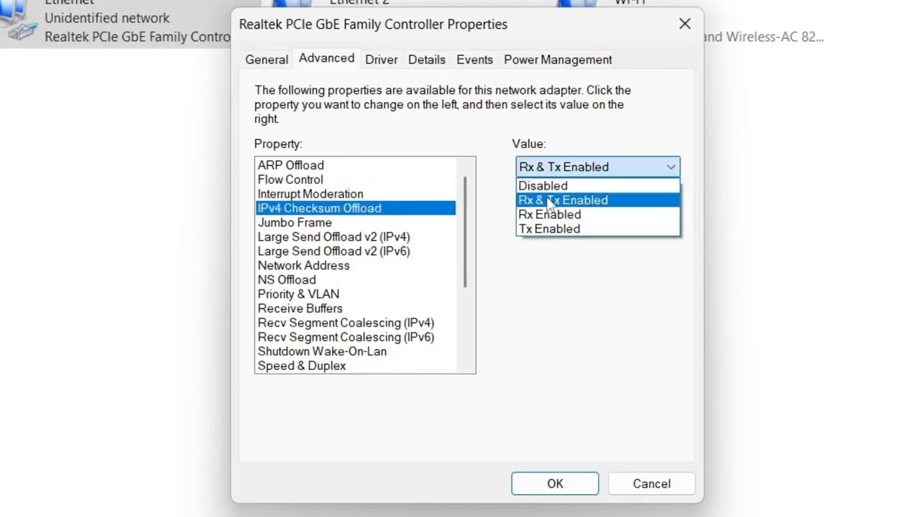
pyautogui.click(561, 186)
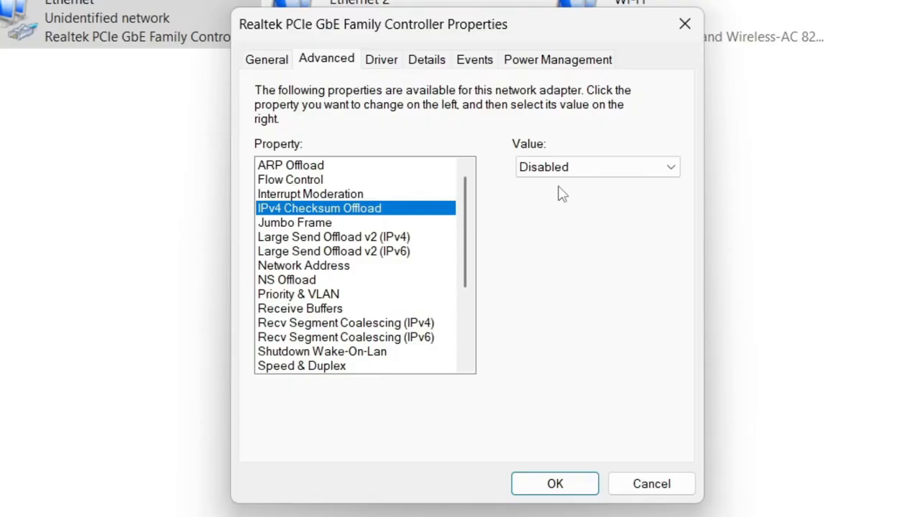
# - Set the adapter's Jumbo Frame property to 9014 Bytes
pyautogui.click(321, 226)
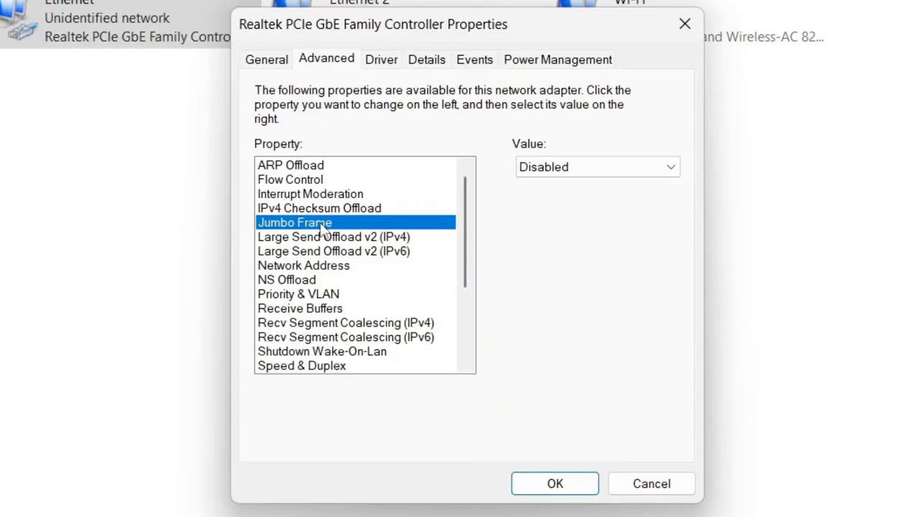
pyautogui.click(557, 172)
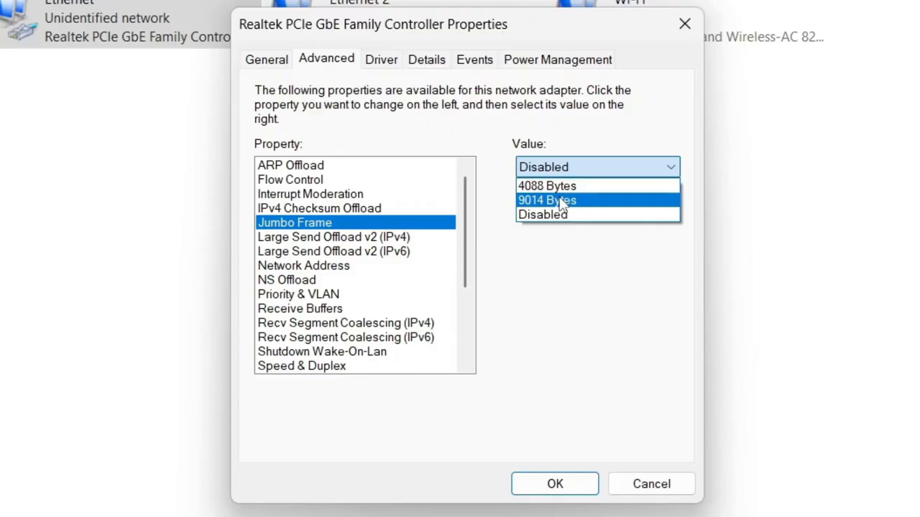
pyautogui.click(562, 201)
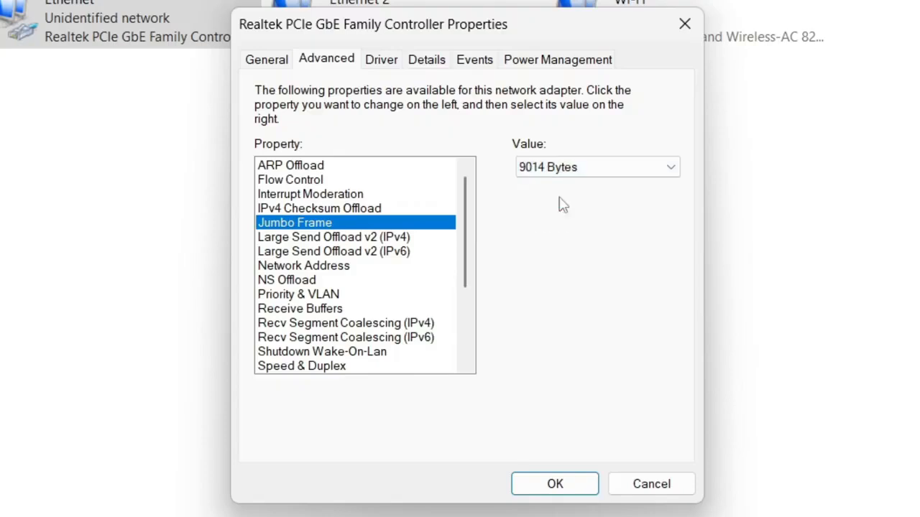
# - Set Large Send Offload v2 to Disabled for both IPv4 and IPv6
pyautogui.click(306, 239)
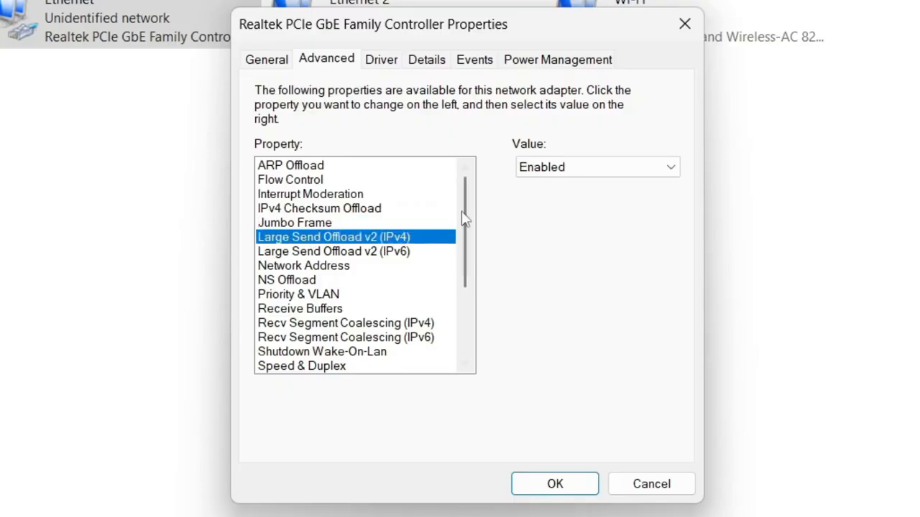
pyautogui.click(544, 171)
pyautogui.click(544, 185)
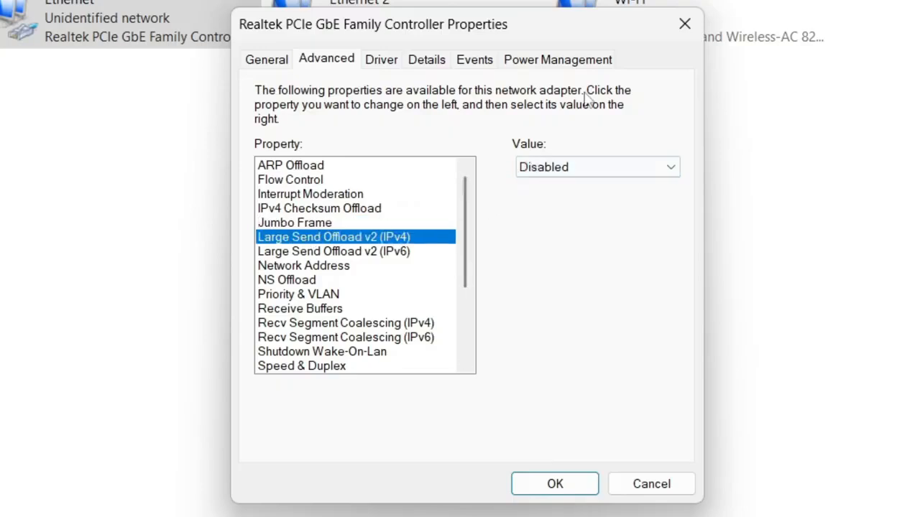
pyautogui.click(339, 252)
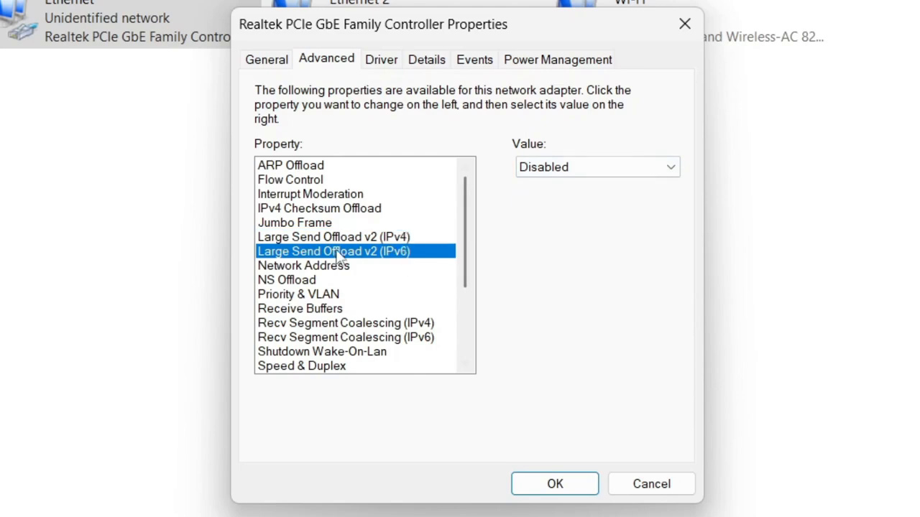
pyautogui.click(557, 168)
pyautogui.click(533, 188)
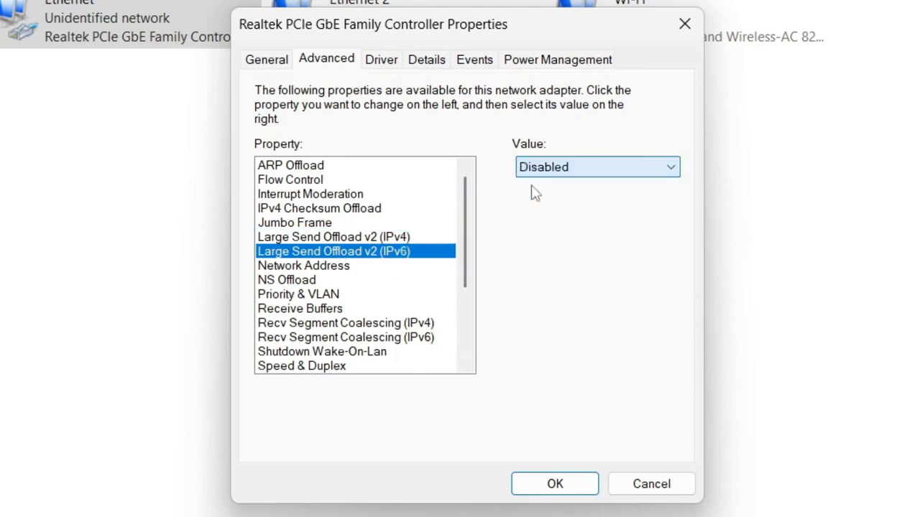
# - Check the Network Address property and set NS Offload to Disabled in the adapter's advanced properties
pyautogui.click(321, 267)
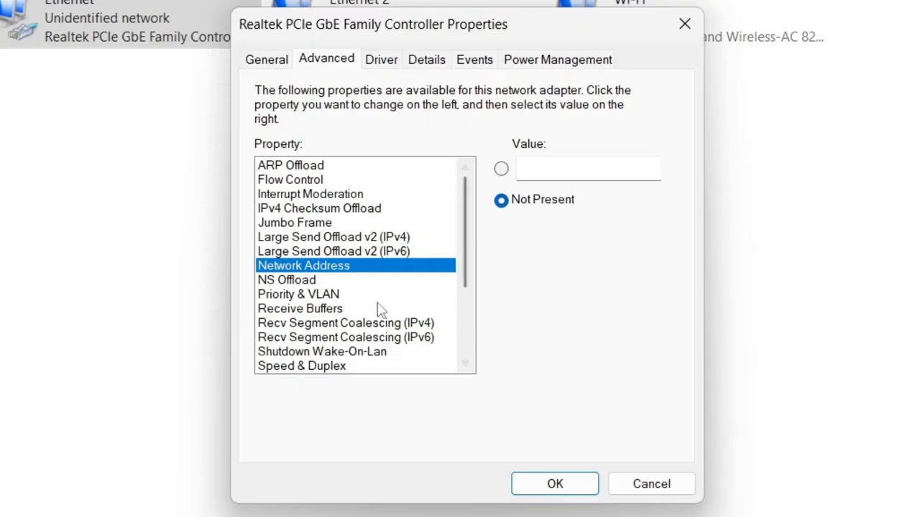
pyautogui.click(304, 281)
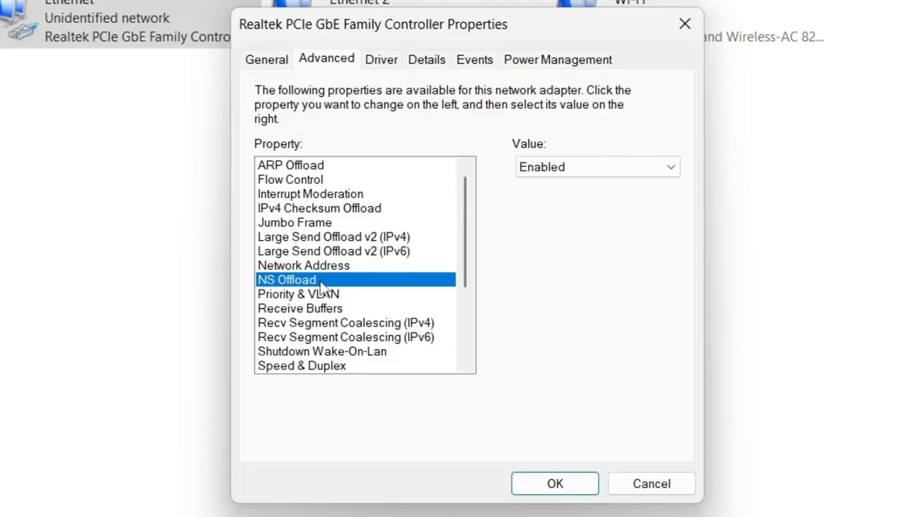
pyautogui.click(579, 168)
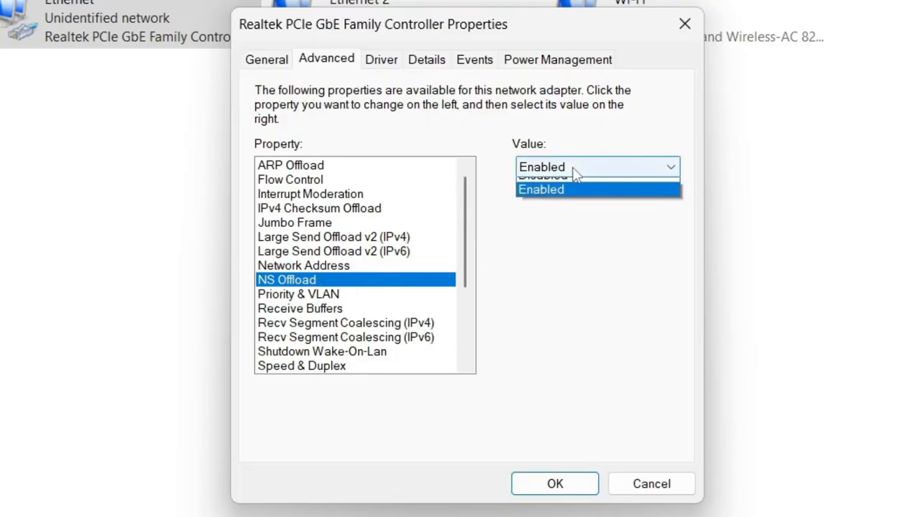
pyautogui.click(553, 186)
# - Set the adapter's Priority & VLAN property to Priority & VLAN Enabled
pyautogui.scroll(-2, 388, 301)
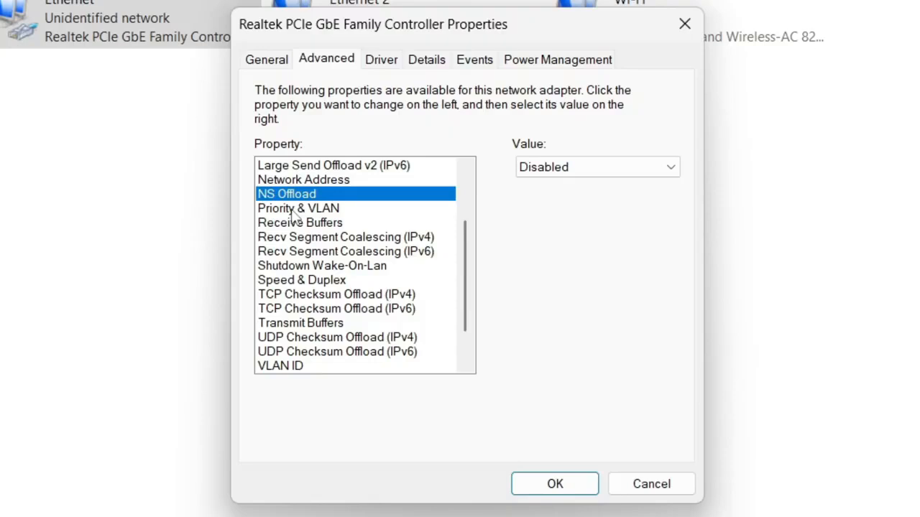
pyautogui.click(293, 209)
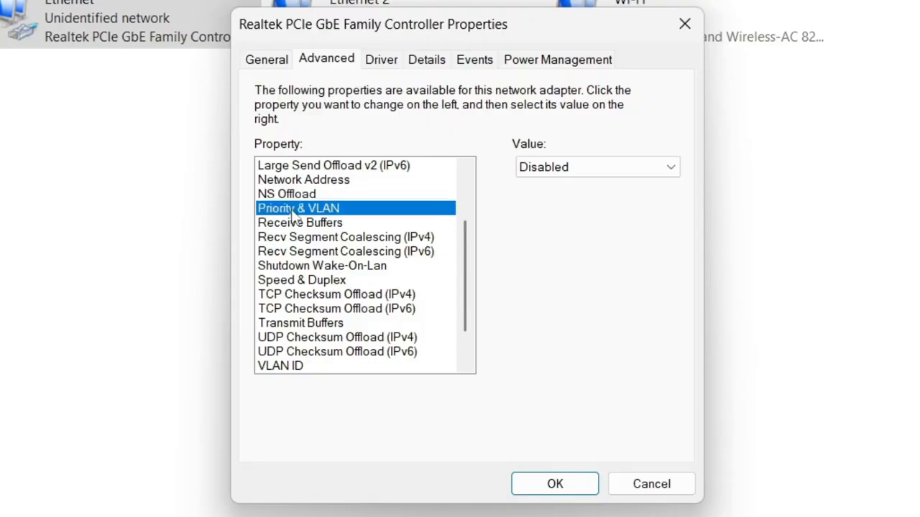
pyautogui.click(592, 167)
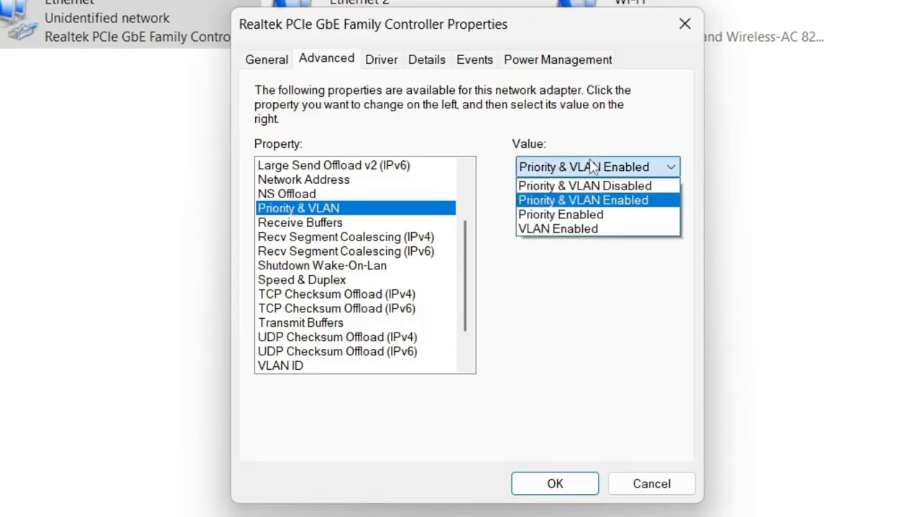
pyautogui.click(587, 207)
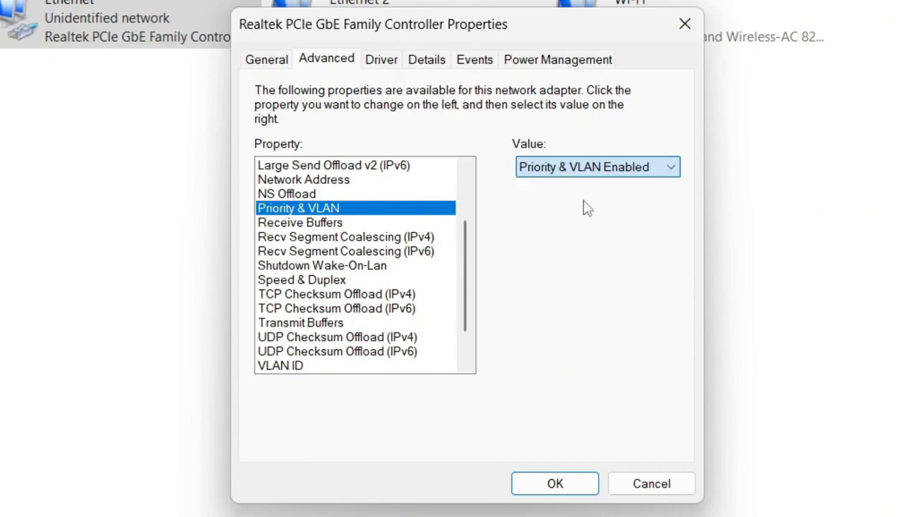
pyautogui.click(546, 169)
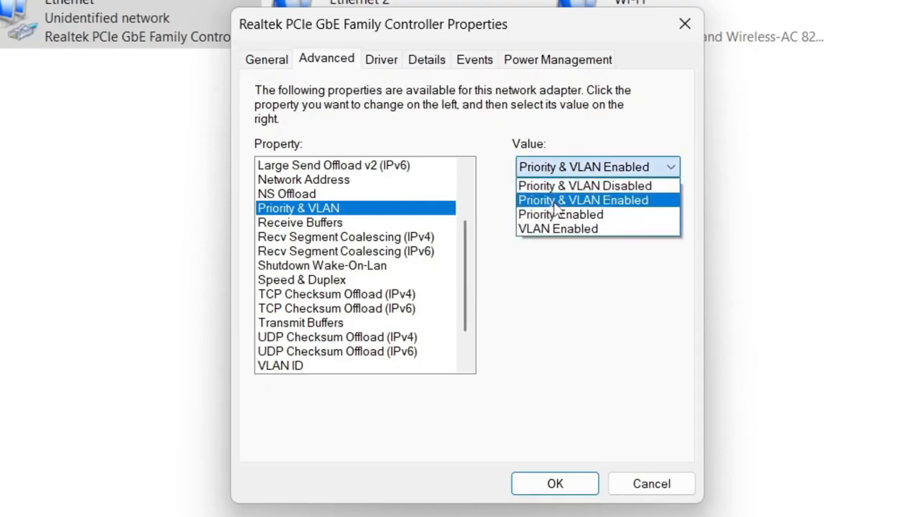
pyautogui.click(533, 209)
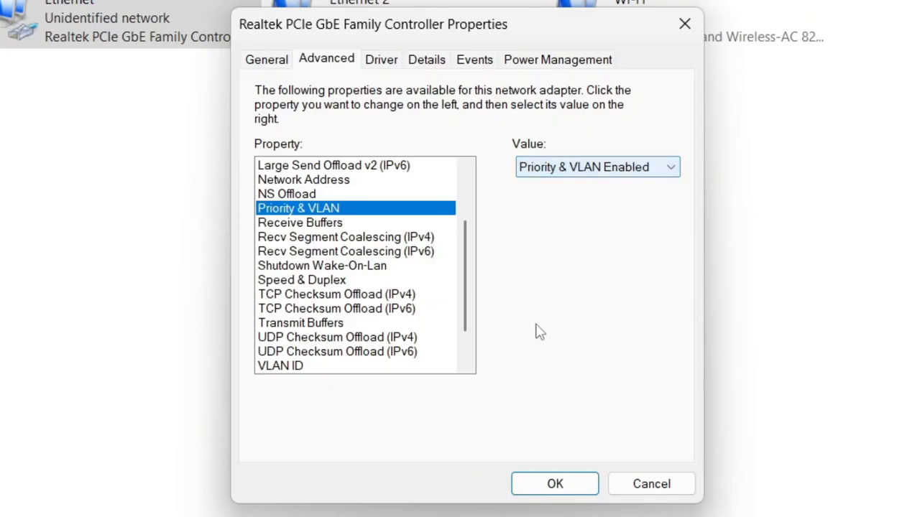
# - Try to set the adapter's Receive Buffers value to 2000
pyautogui.click(302, 225)
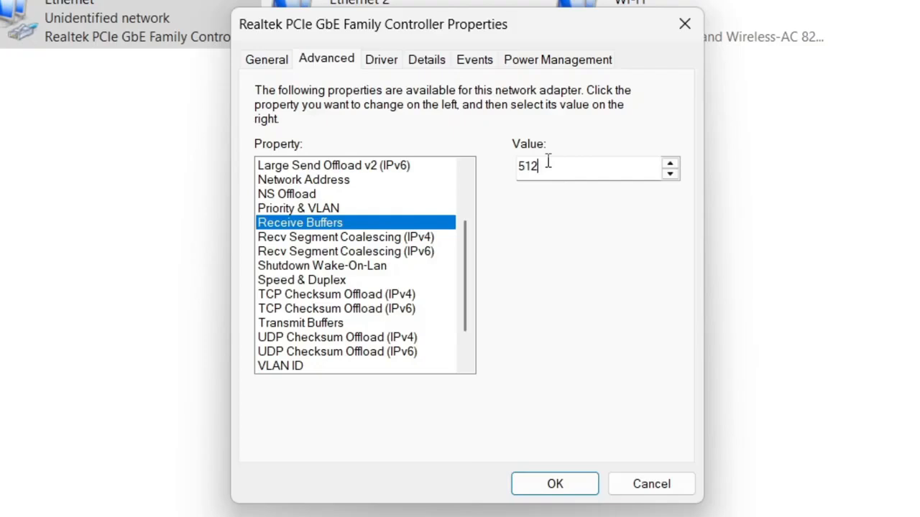
pyautogui.moveTo(546, 165); pyautogui.dragTo(517, 166)
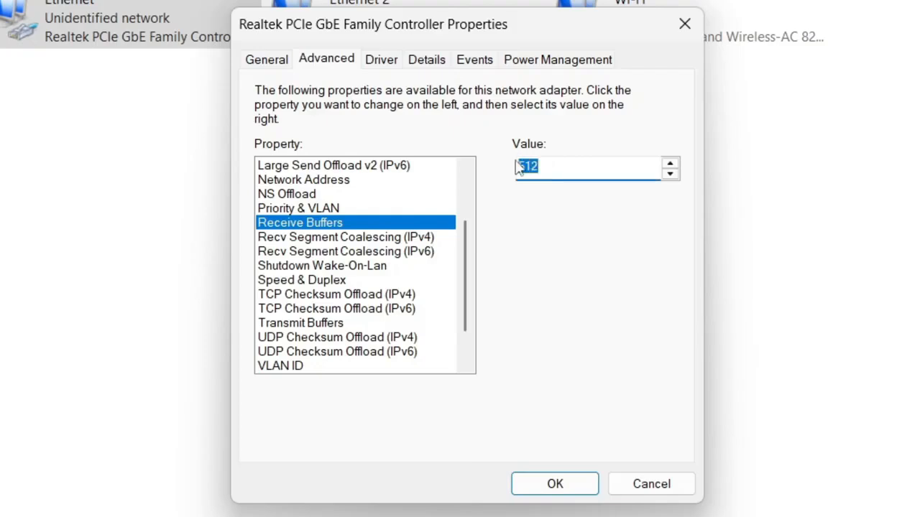
pyautogui.write('2000')
pyautogui.press('Return')
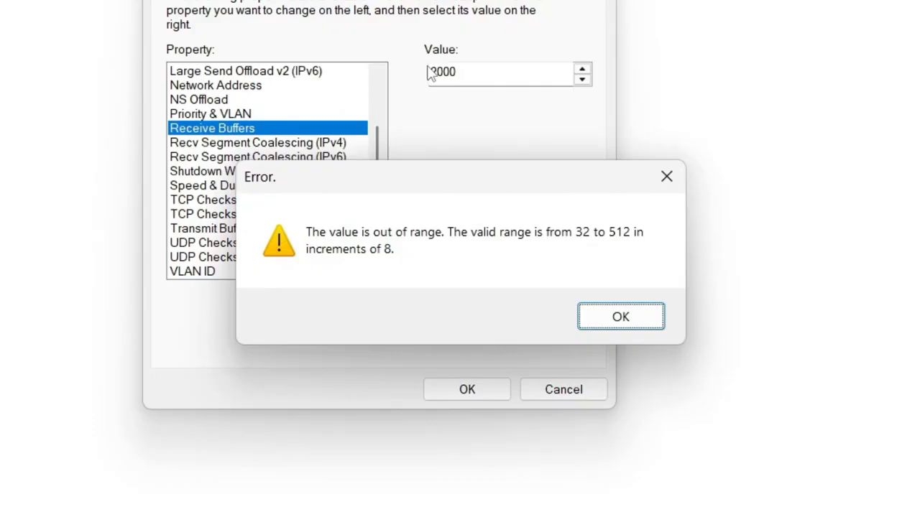
pyautogui.moveTo(465, 177); pyautogui.dragTo(424, 94)
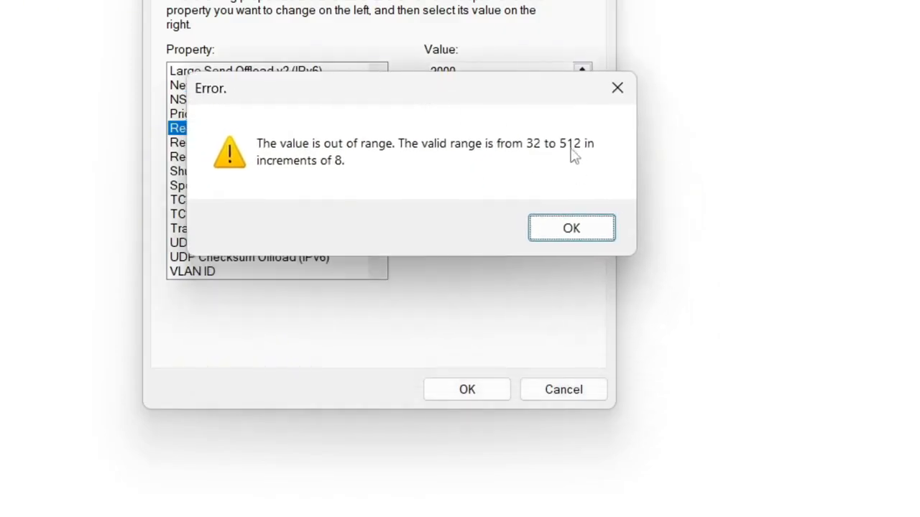
pyautogui.click(559, 231)
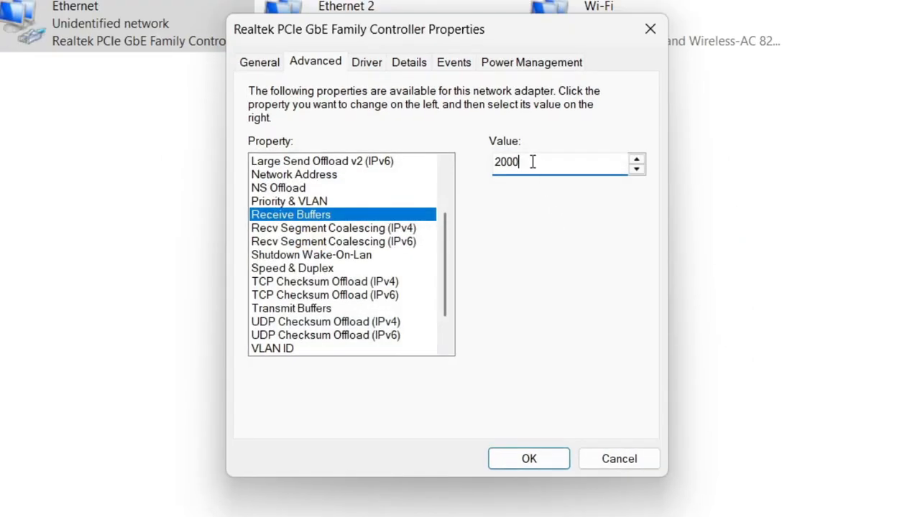
# - Set Receive Buffers to 512 and check the Recv Segment Coalescing values for IPv4 and IPv6
pyautogui.moveTo(532, 162); pyautogui.dragTo(493, 165)
pyautogui.write('512')
pyautogui.click(291, 229)
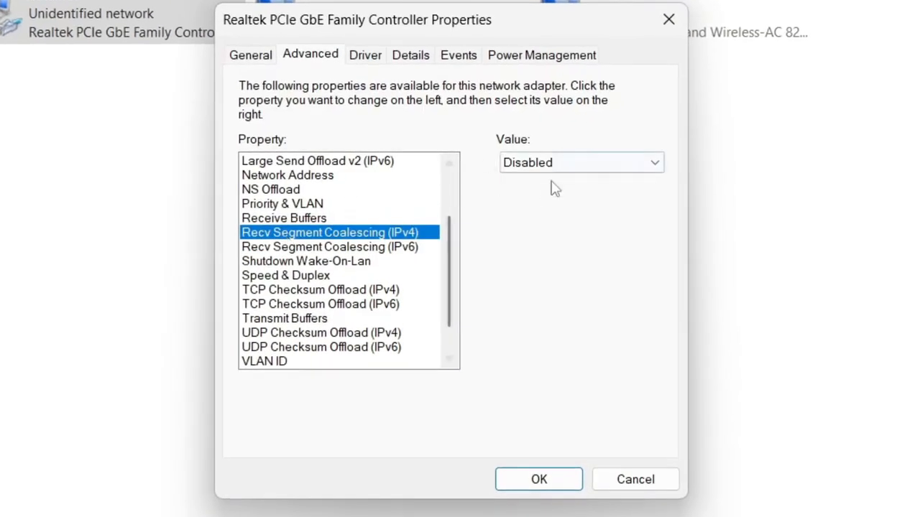
pyautogui.click(337, 248)
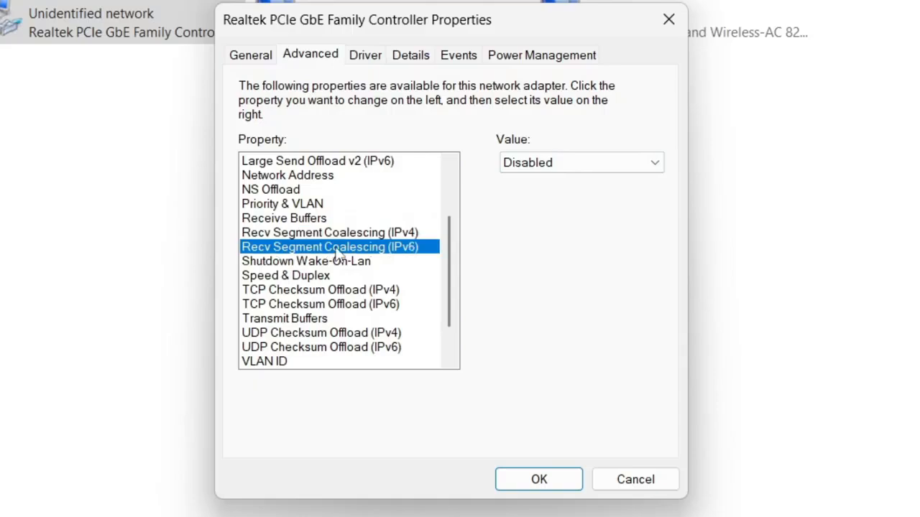
# - Check the Shutdown Wake-On-Lan value and set Speed & Duplex to 100 Mbps Full Duplex
pyautogui.scroll(-1, 338, 255)
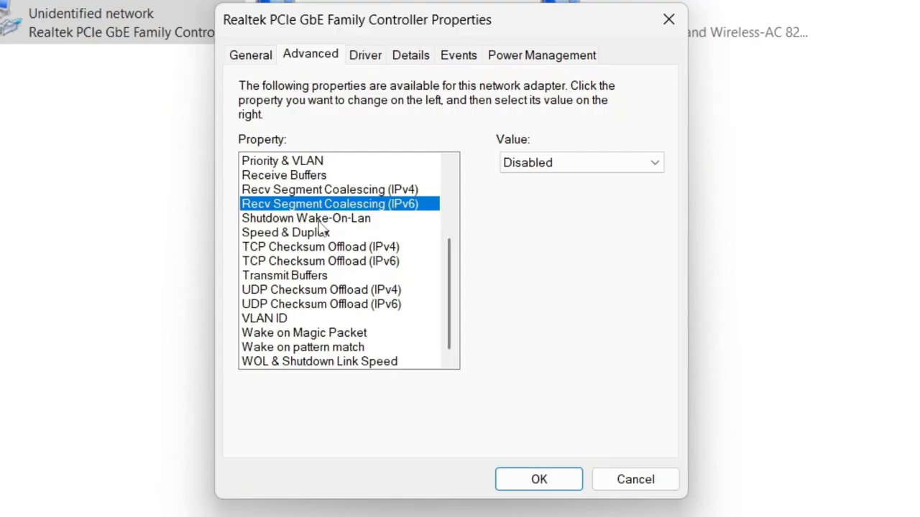
pyautogui.click(312, 222)
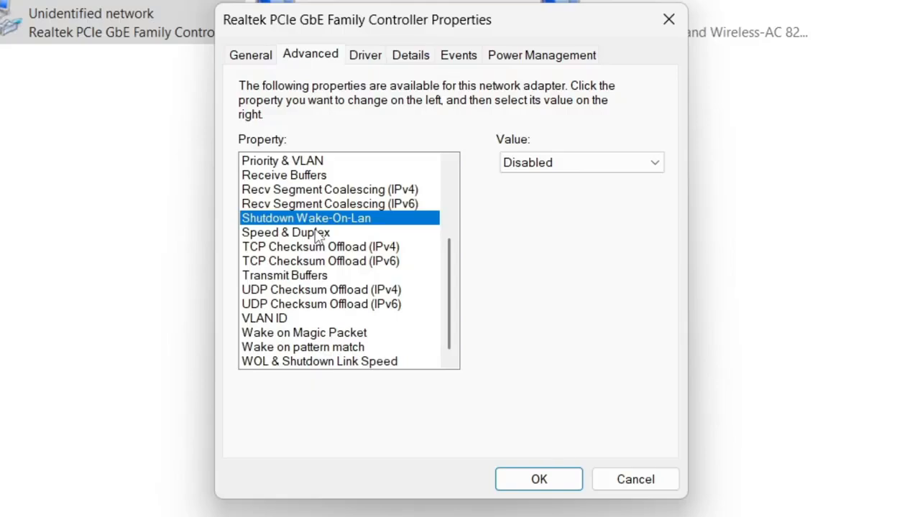
pyautogui.click(317, 234)
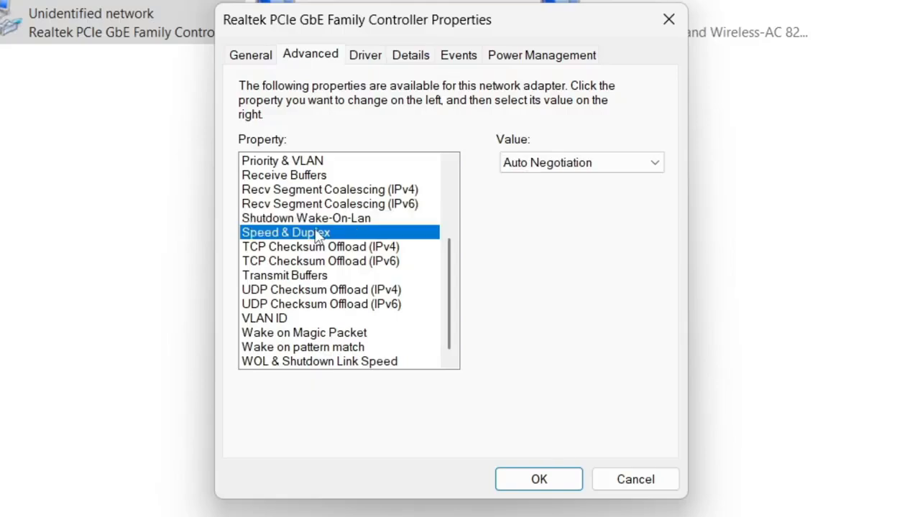
pyautogui.click(600, 166)
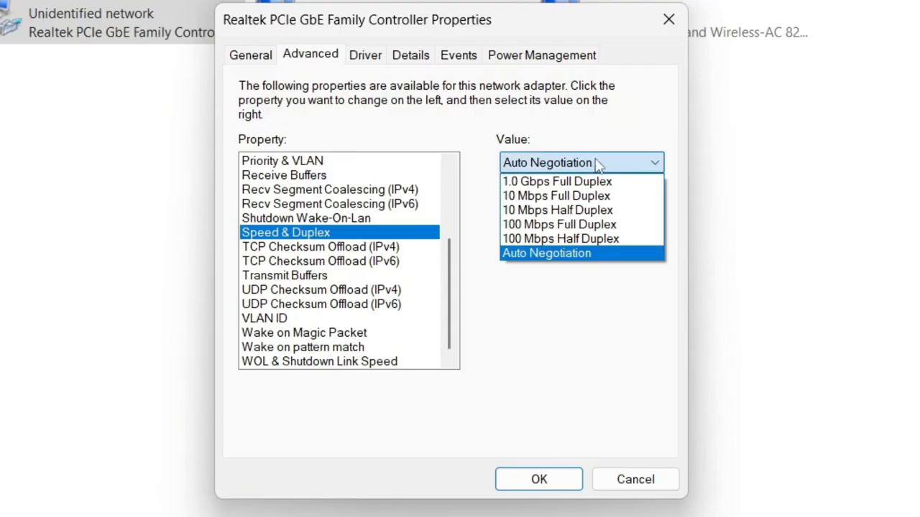
pyautogui.click(585, 227)
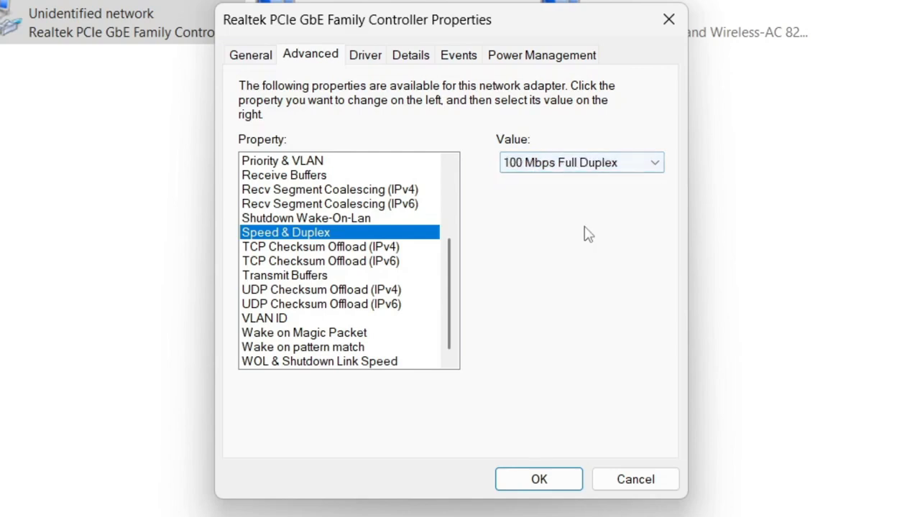
pyautogui.click(587, 165)
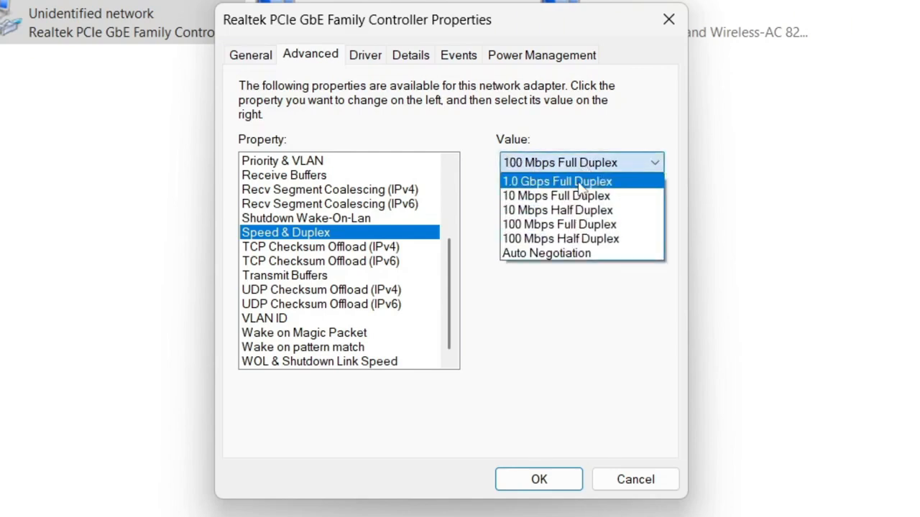
pyautogui.click(579, 229)
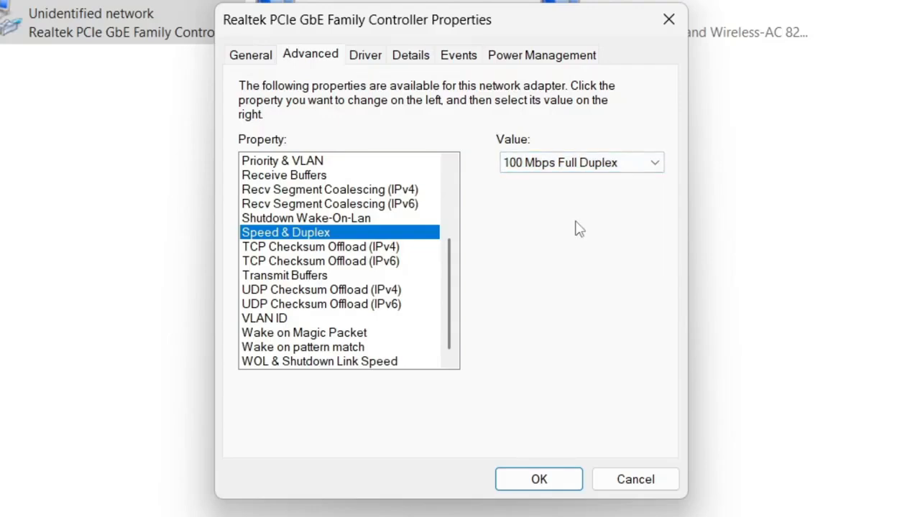
# - Look at the value options available for TCP Checksum Offload (IPv4) without changing the setting
pyautogui.click(357, 248)
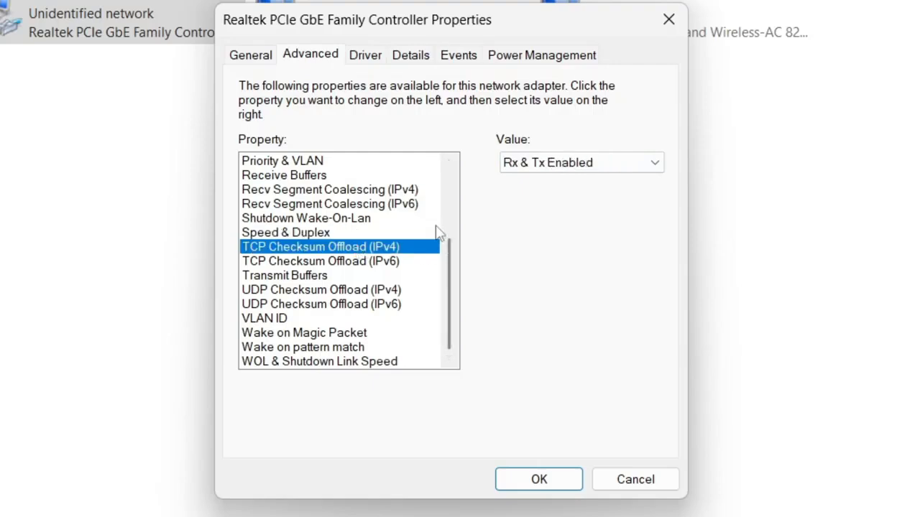
pyautogui.click(549, 164)
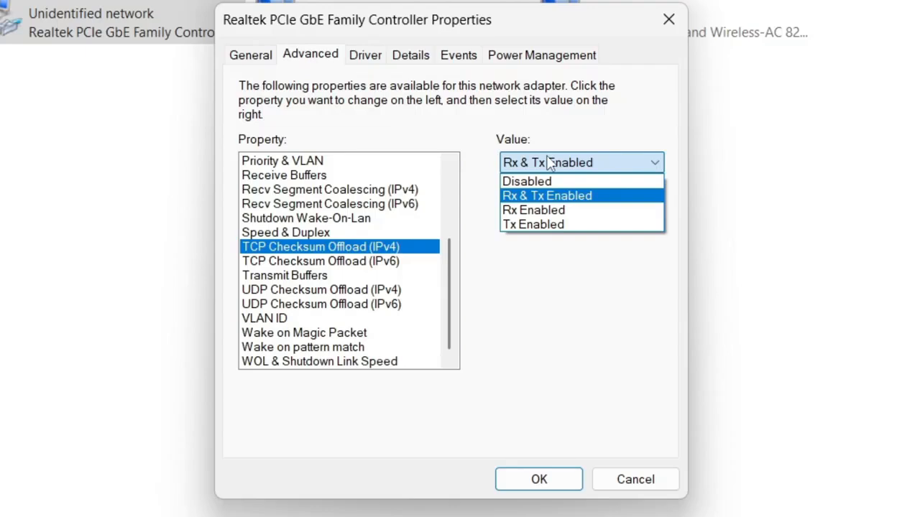
pyautogui.click(551, 303)
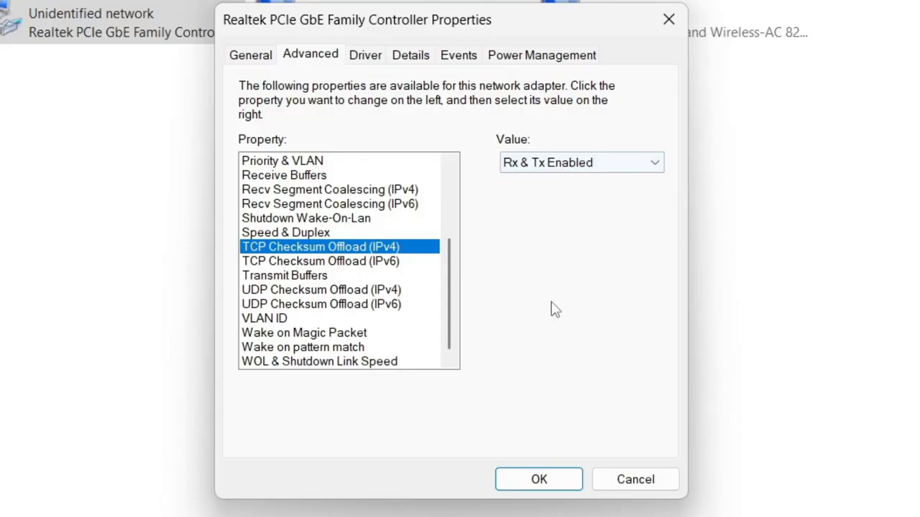
# - Try to set the adapter's Transmit Buffers value to 2000
pyautogui.click(299, 279)
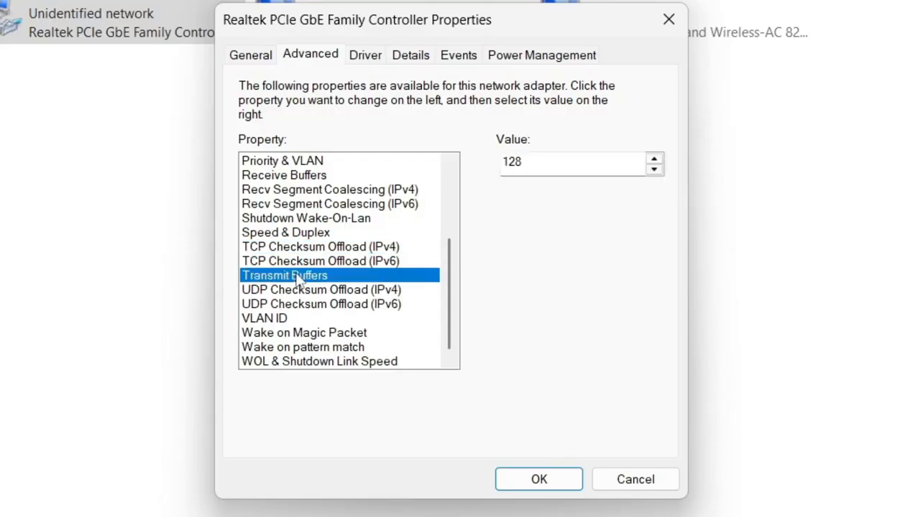
pyautogui.moveTo(532, 164); pyautogui.dragTo(496, 166)
pyautogui.write('2000')
pyautogui.press('Return')
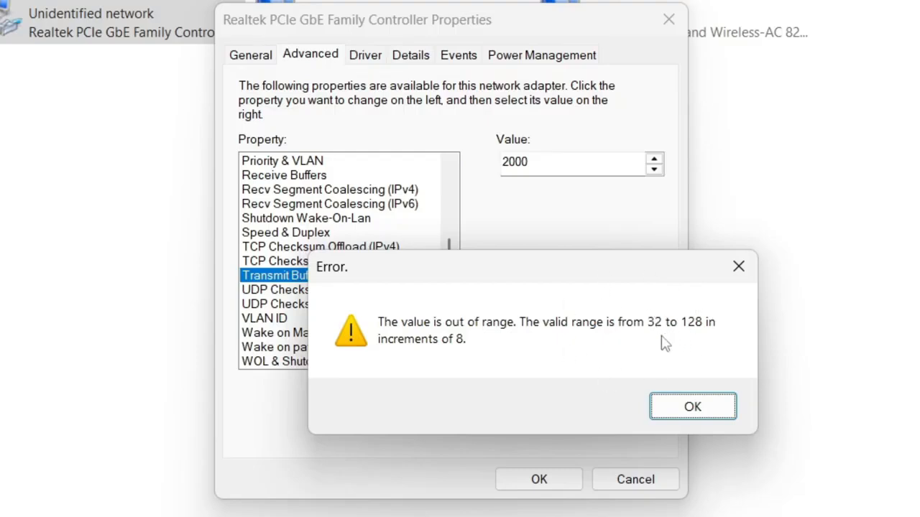
pyautogui.click(694, 406)
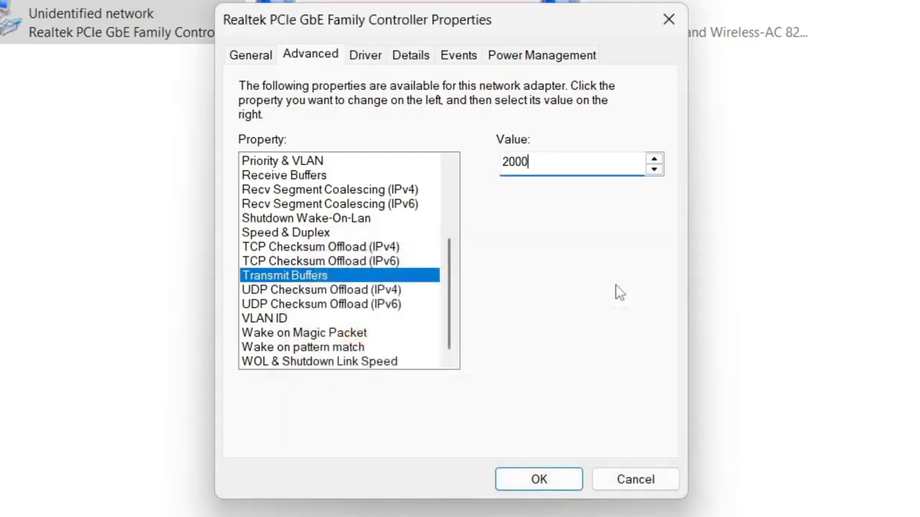
# - Set the adapter's Transmit Buffers value to 128
pyautogui.doubleClick(530, 161)
pyautogui.write('128')
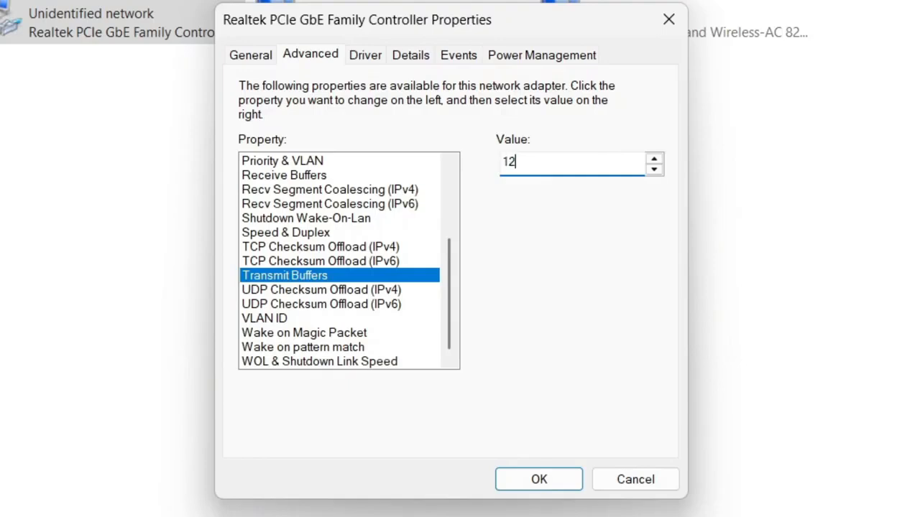
pyautogui.click(292, 282)
# - Look at the value options available for UDP Checksum Offload (IPv4) without changing the setting
pyautogui.click(301, 293)
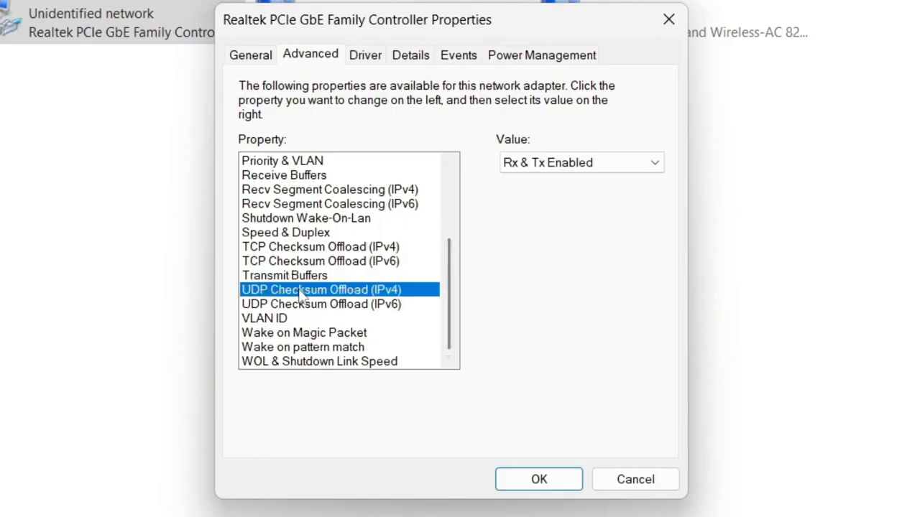
pyautogui.click(559, 164)
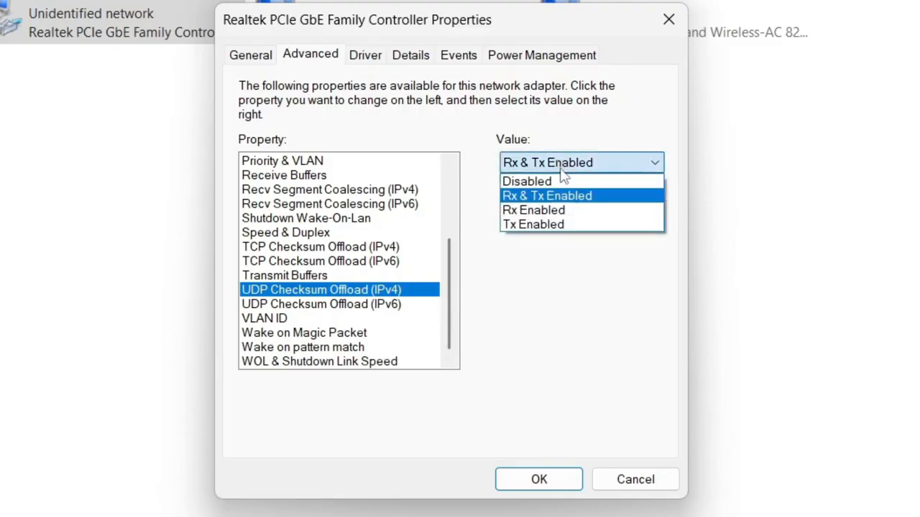
pyautogui.click(573, 305)
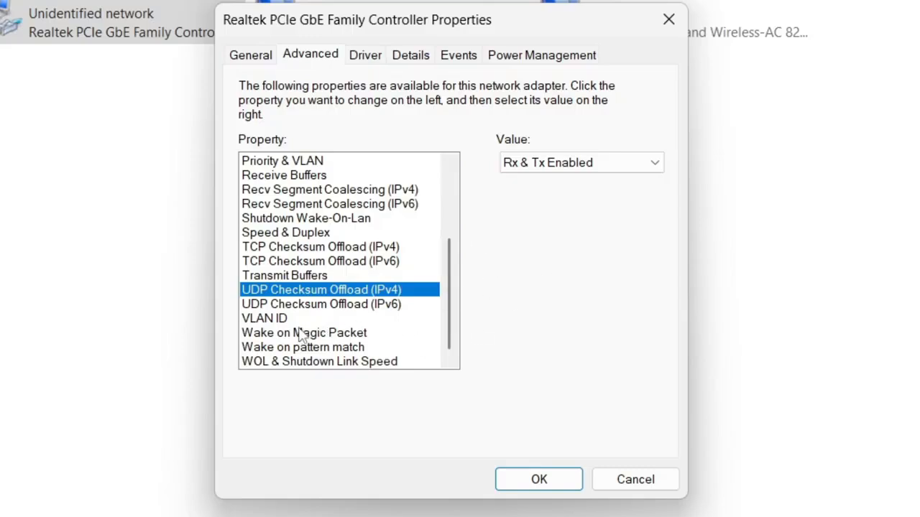
# - Check the VLAN ID, Wake on Magic Packet, Wake on pattern match and WOL & Shutdown Link Speed values, and save the Ethernet adapter's properties
pyautogui.click(281, 319)
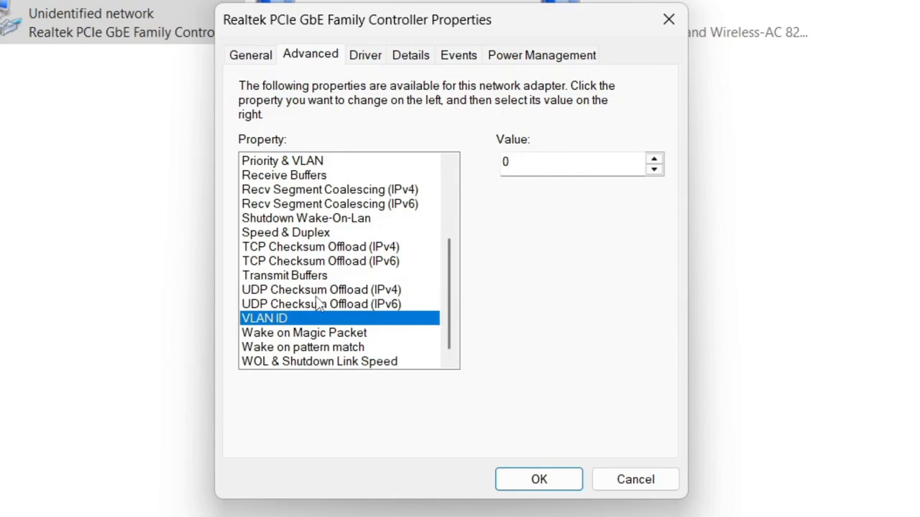
pyautogui.click(314, 335)
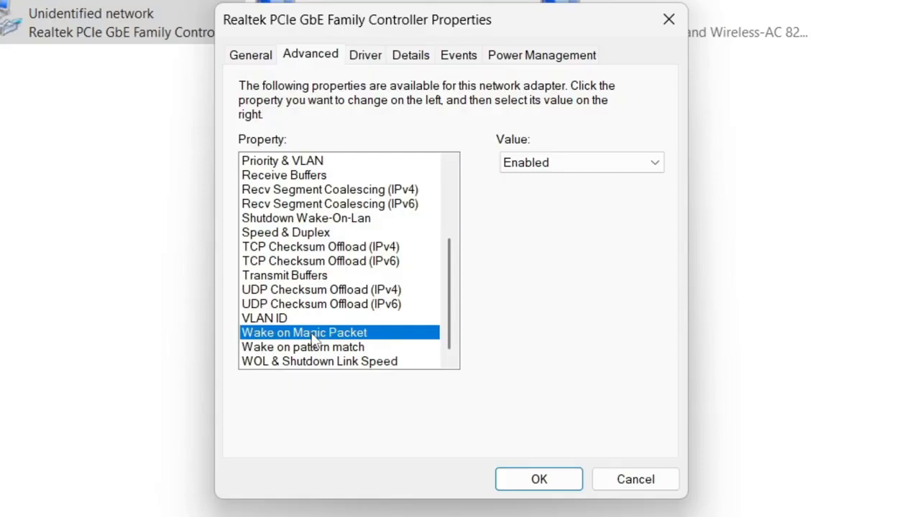
pyautogui.click(332, 349)
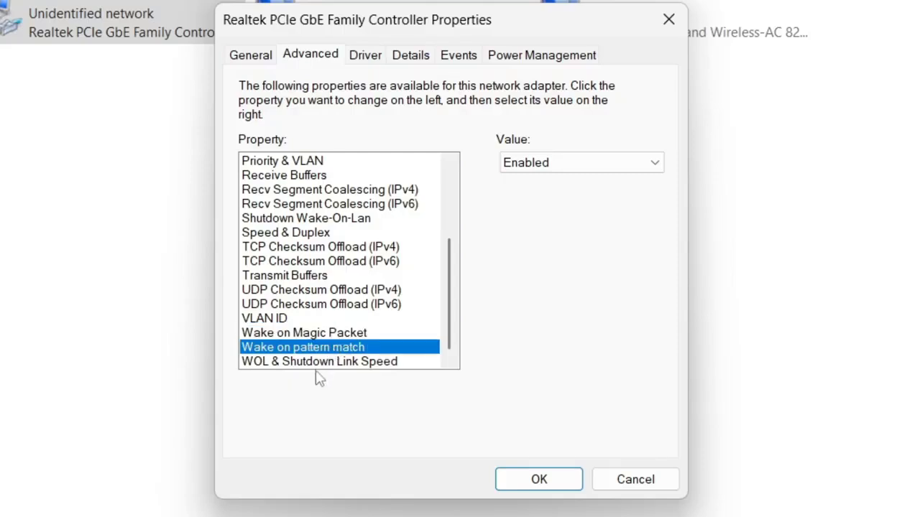
pyautogui.click(319, 364)
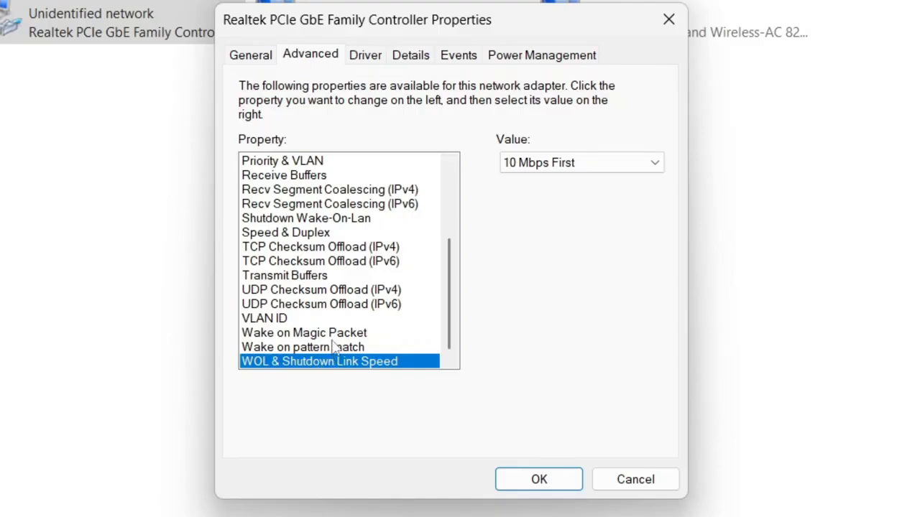
pyautogui.click(539, 477)
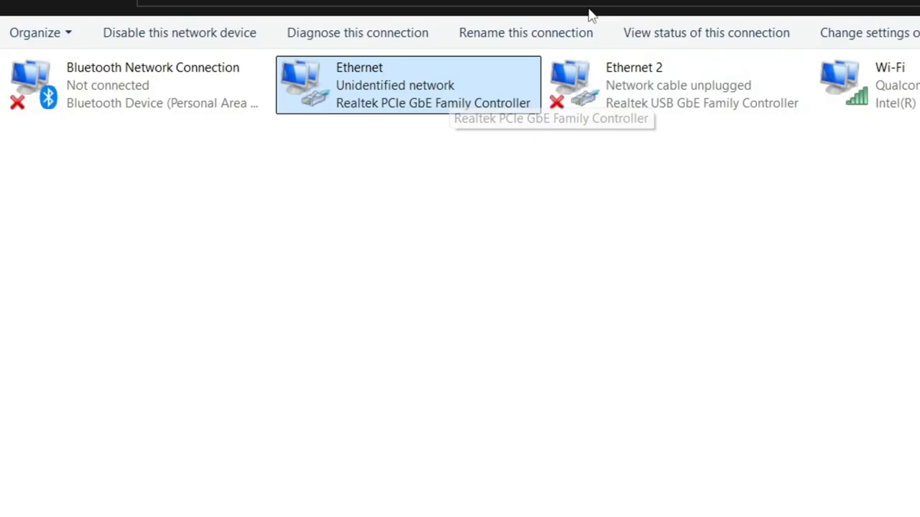
# - Open the advanced properties of the Ethernet 2 adapter (Realtek USB GbE Family Controller) and examine which settings it offers
pyautogui.click(678, 148)
pyautogui.click(674, 107)
pyautogui.rightClick(674, 107)
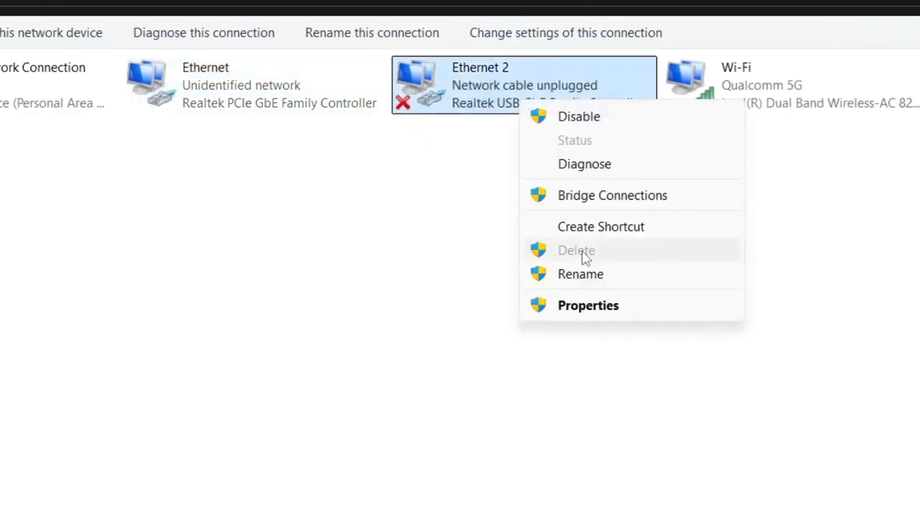
pyautogui.click(588, 307)
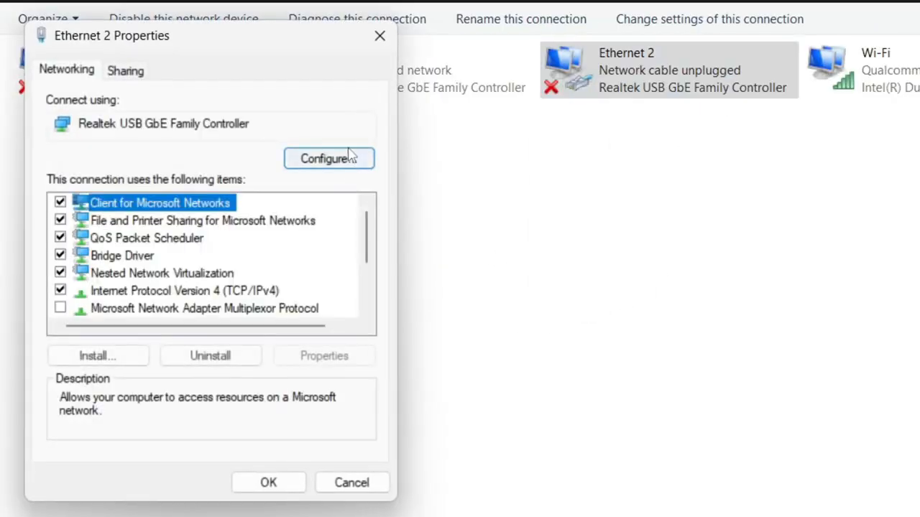
pyautogui.click(350, 156)
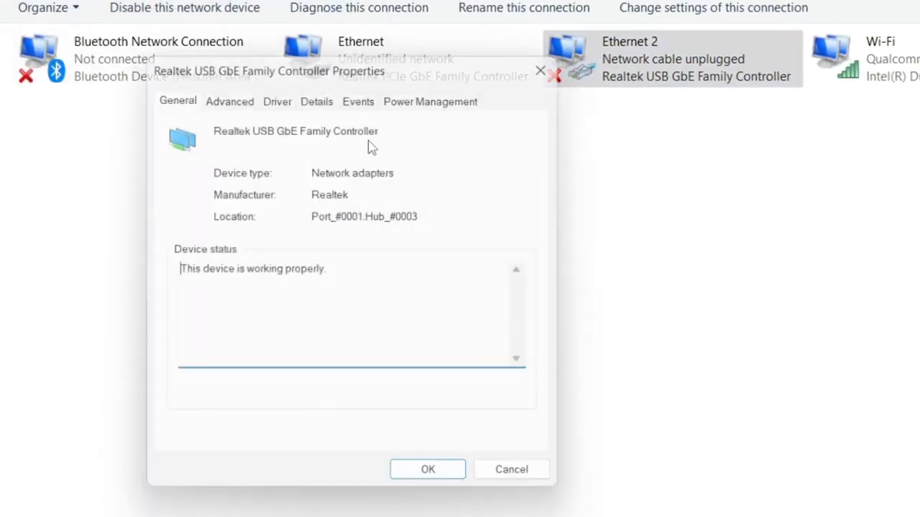
pyautogui.click(229, 87)
pyautogui.moveTo(277, 62); pyautogui.dragTo(454, 63)
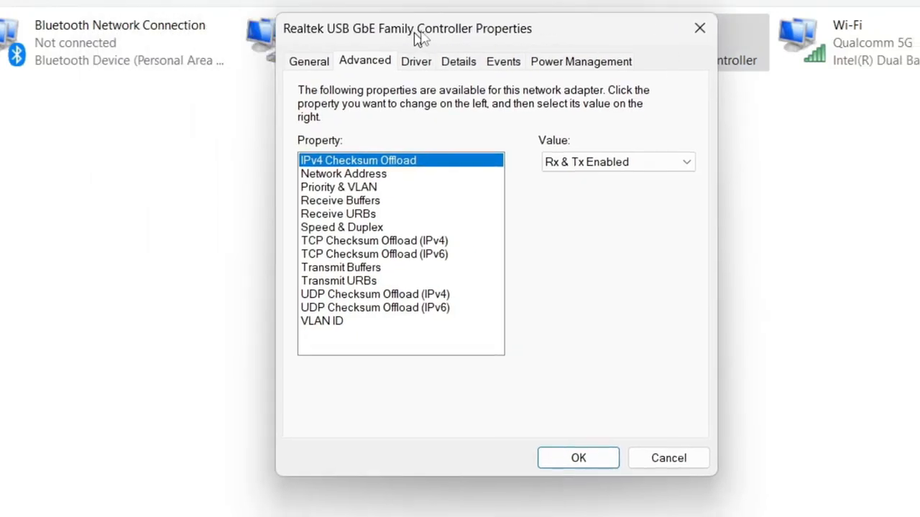
pyautogui.moveTo(420, 36); pyautogui.dragTo(543, 44)
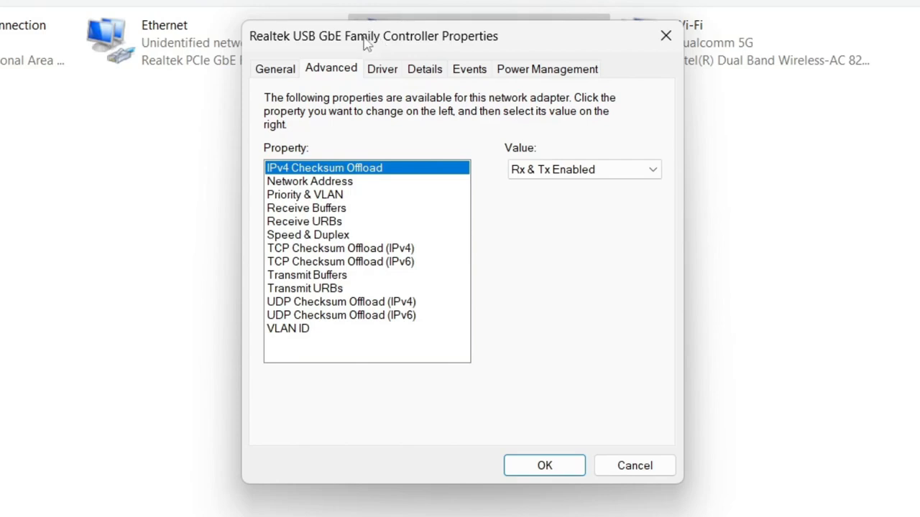
pyautogui.moveTo(367, 43); pyautogui.dragTo(518, 39)
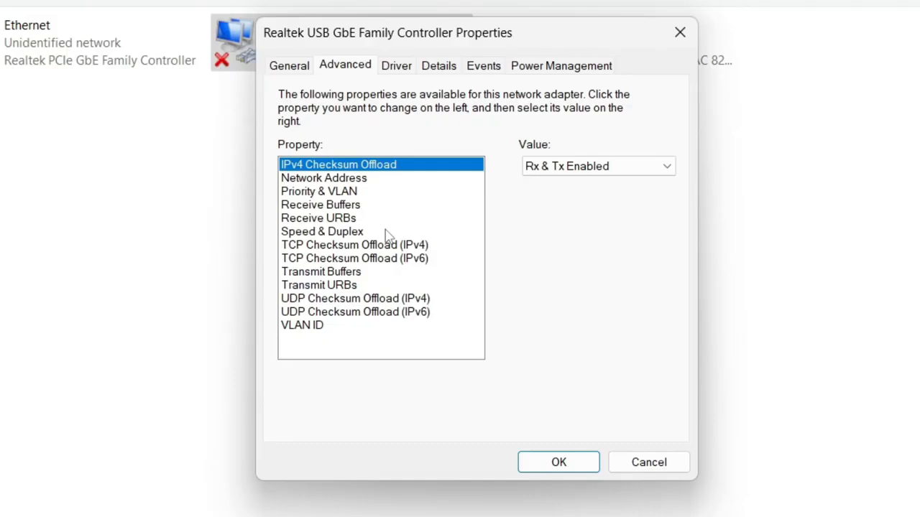
pyautogui.moveTo(402, 33); pyautogui.dragTo(347, 158)
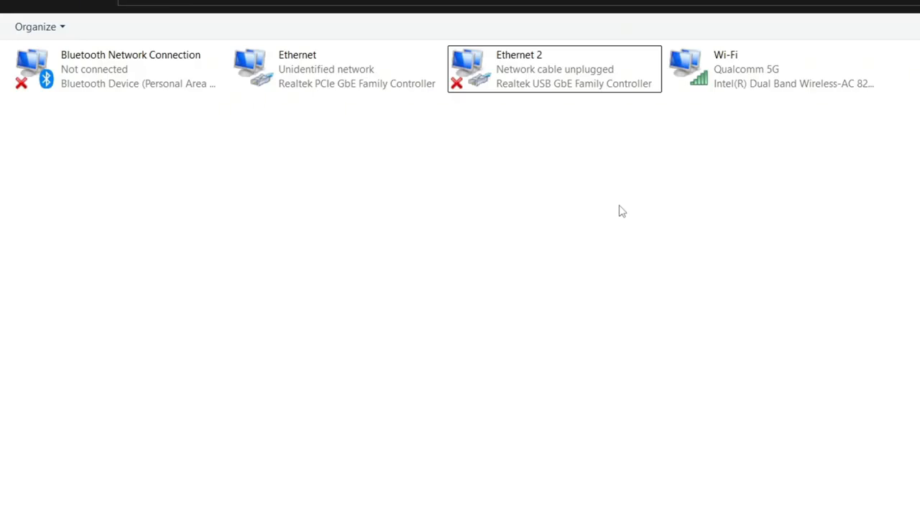
# - Restart the computer without installing the pending updates
pyautogui.click(16, 505)
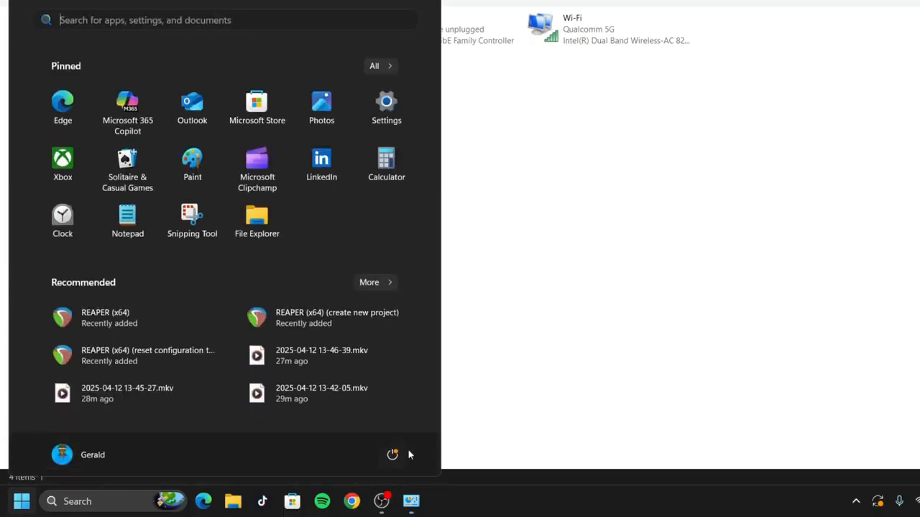
pyautogui.click(394, 454)
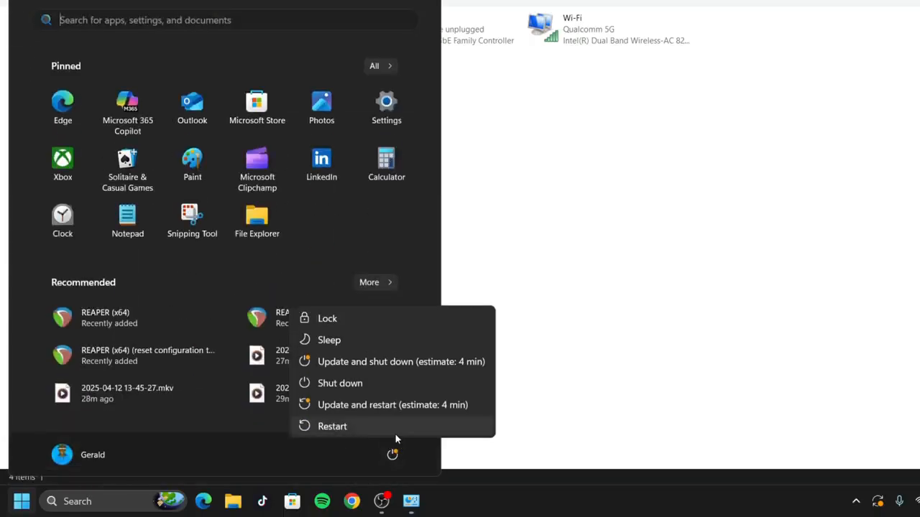
pyautogui.click(395, 429)
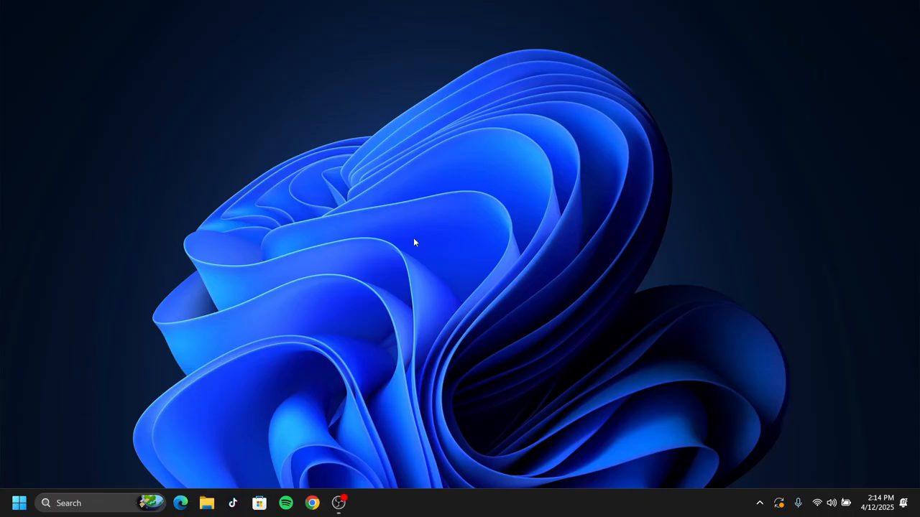